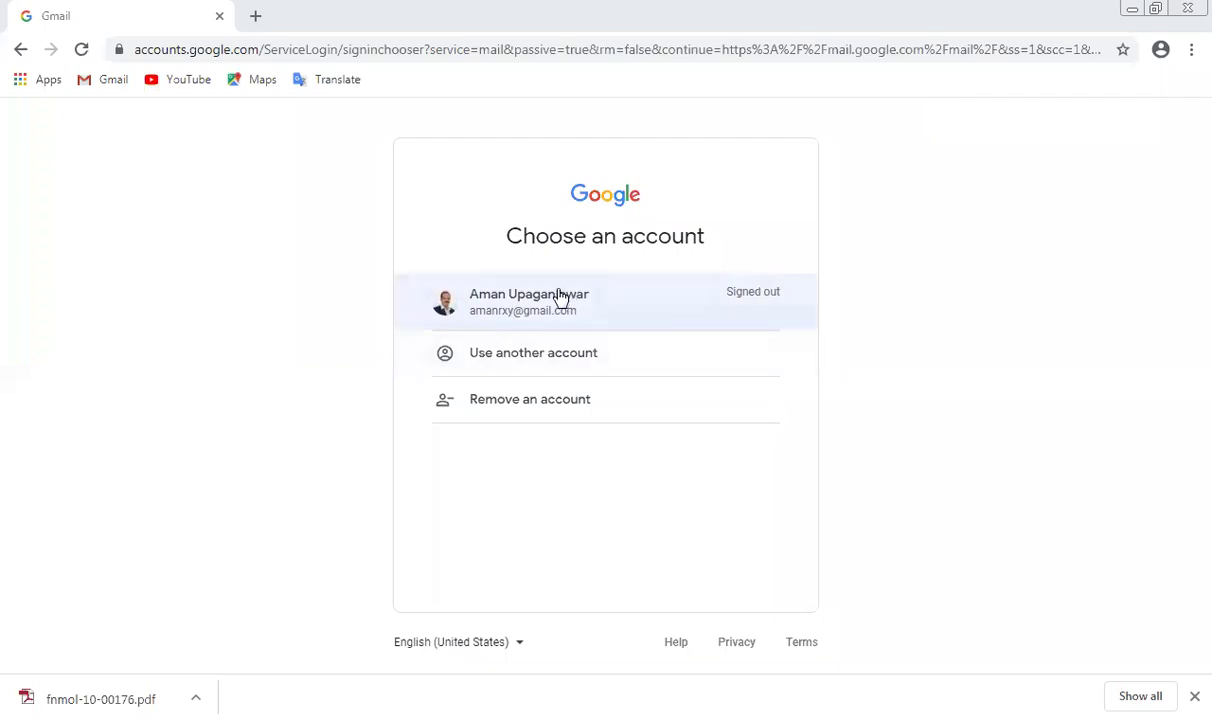
Step: Sign in to Gmail with the listed account by entering the account password
{"action": "left_click", "coordinate": [518, 313]}
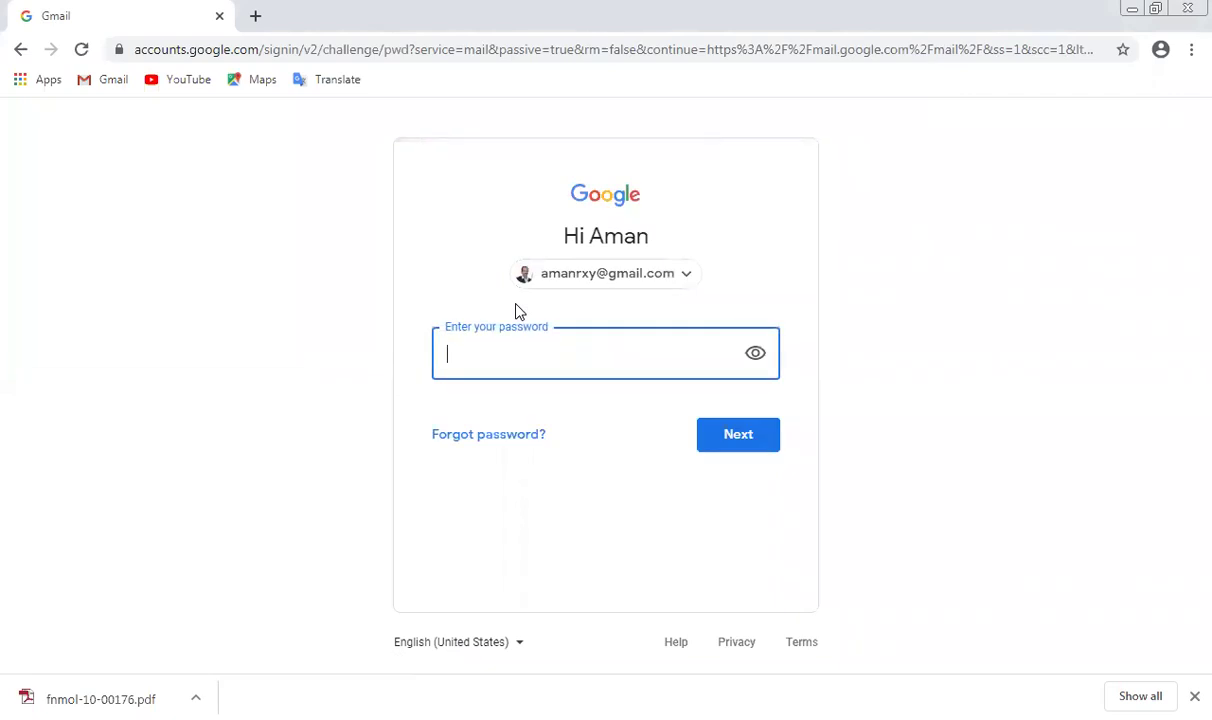
{"action": "type", "text": "••••••••••"}
{"action": "key", "text": "Return"}
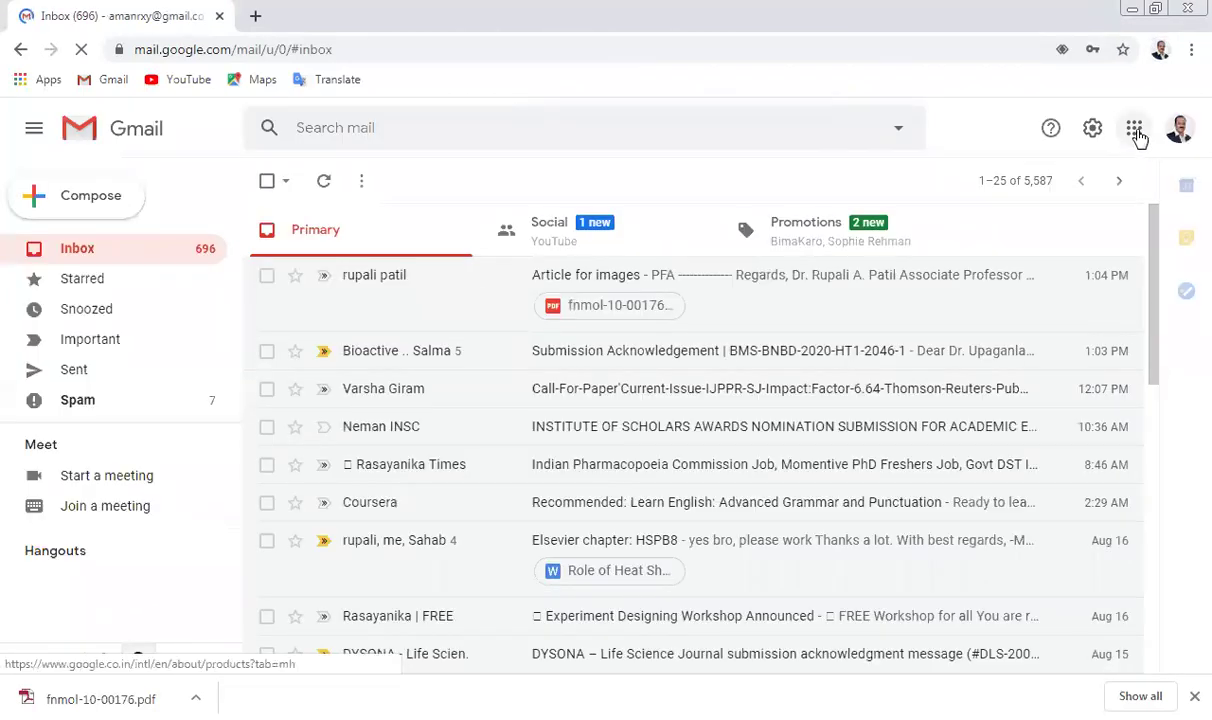
Step: Find Google Docs among the Google apps and open its home page from the Gmail inbox
{"action": "left_click", "coordinate": [1136, 132]}
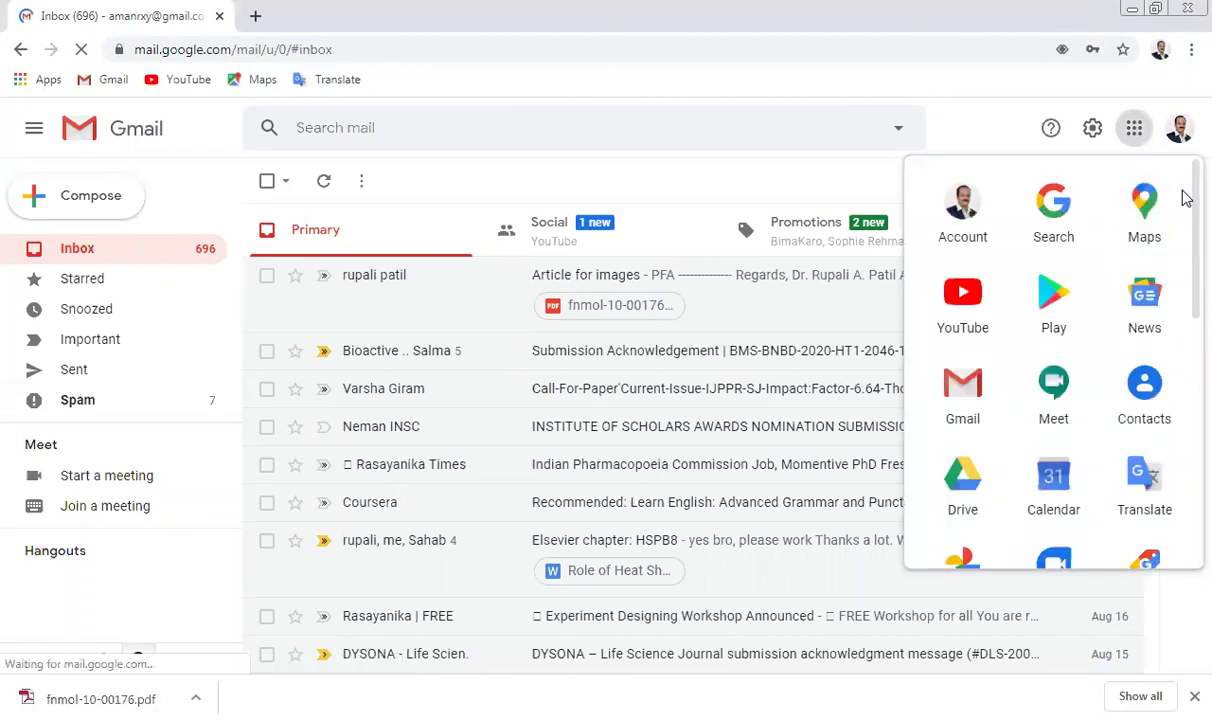
{"action": "scroll", "coordinate": [1185, 300], "scroll_direction": "down", "scroll_amount": 3}
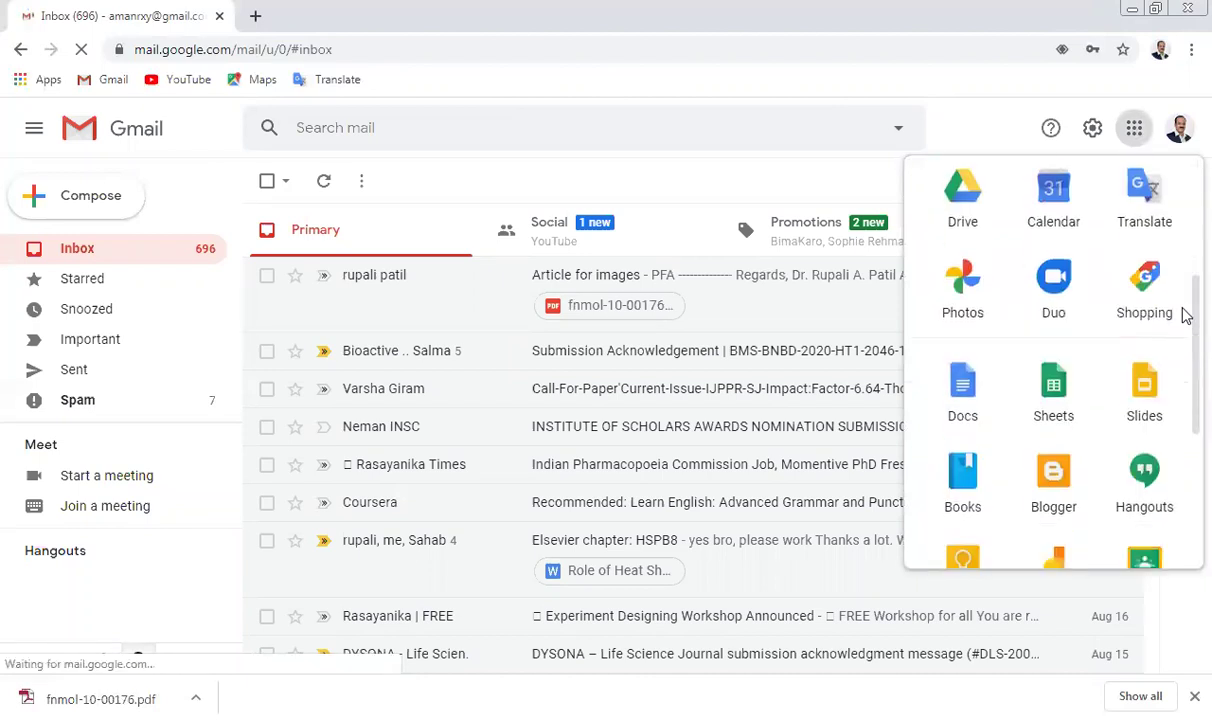
{"action": "scroll", "coordinate": [1186, 362], "scroll_direction": "down", "scroll_amount": 1}
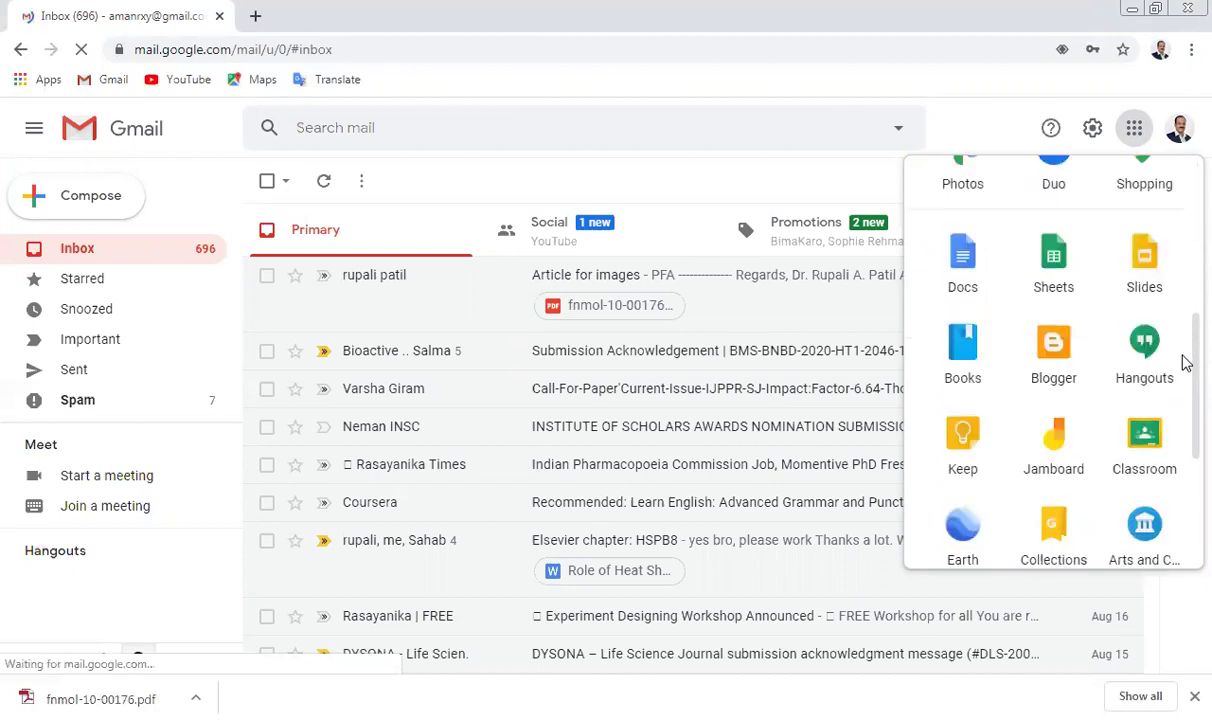
{"action": "left_click", "coordinate": [964, 258]}
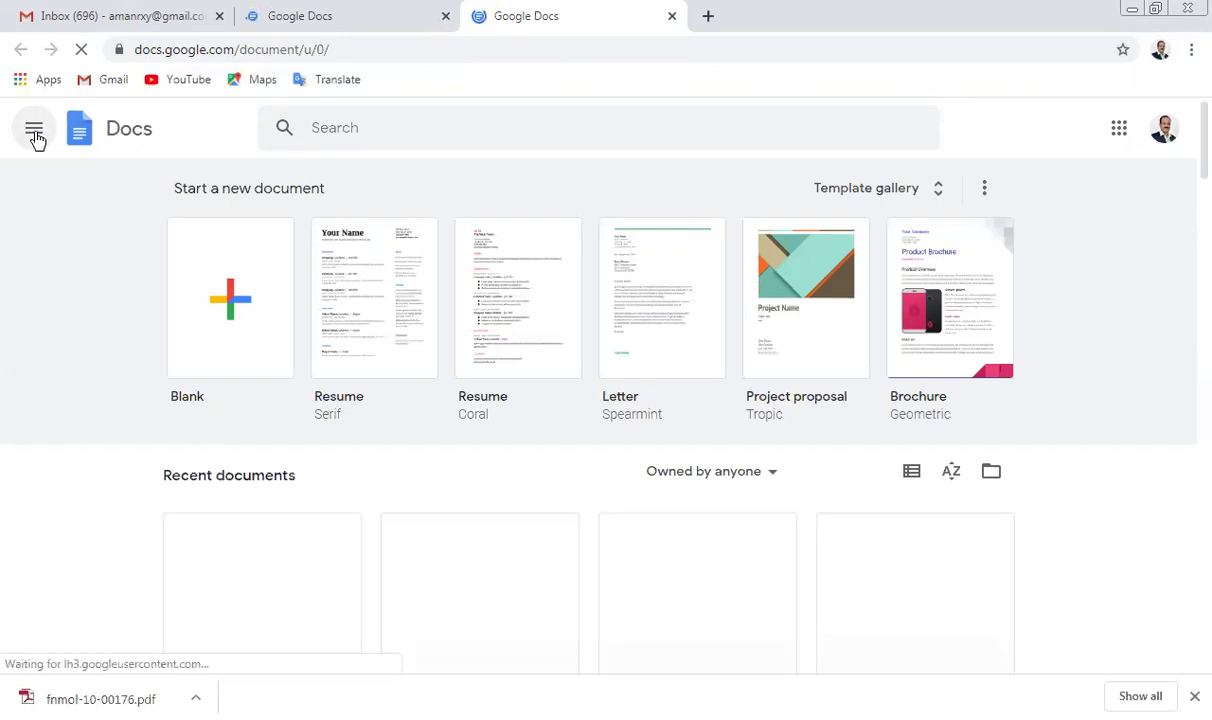
Step: Switch from Google Docs to Google Forms and create a new blank form
{"action": "left_click", "coordinate": [34, 134]}
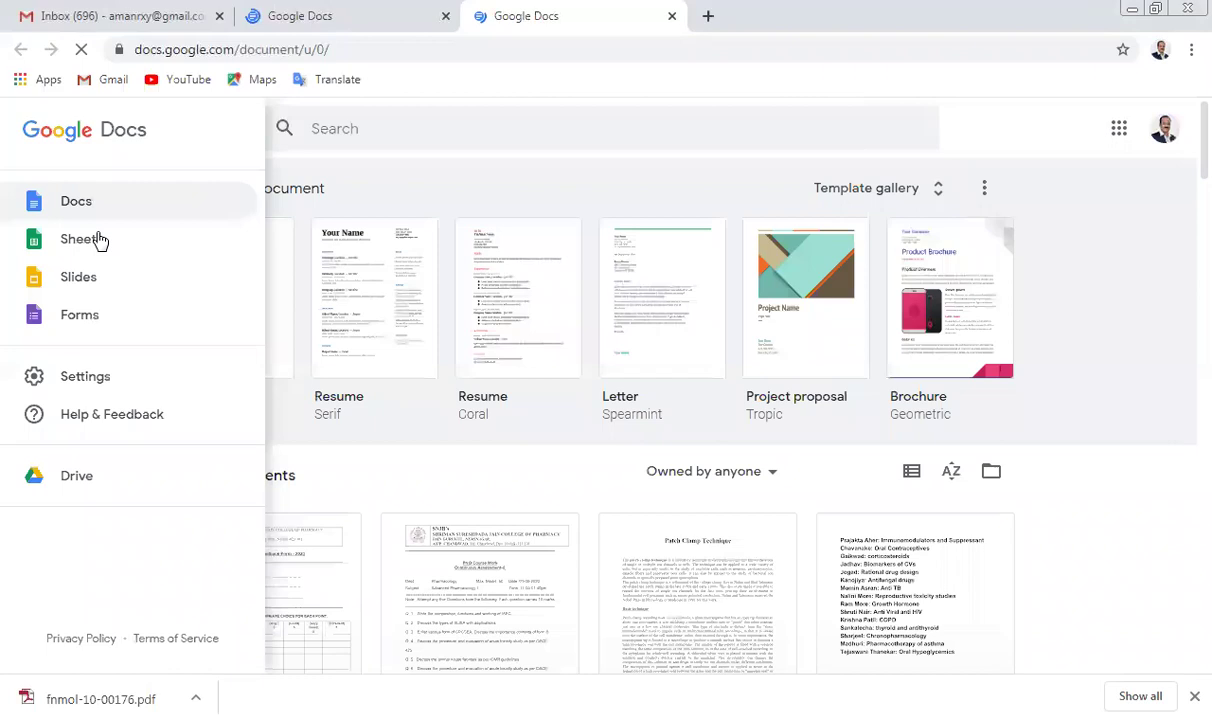
{"action": "left_click", "coordinate": [87, 318]}
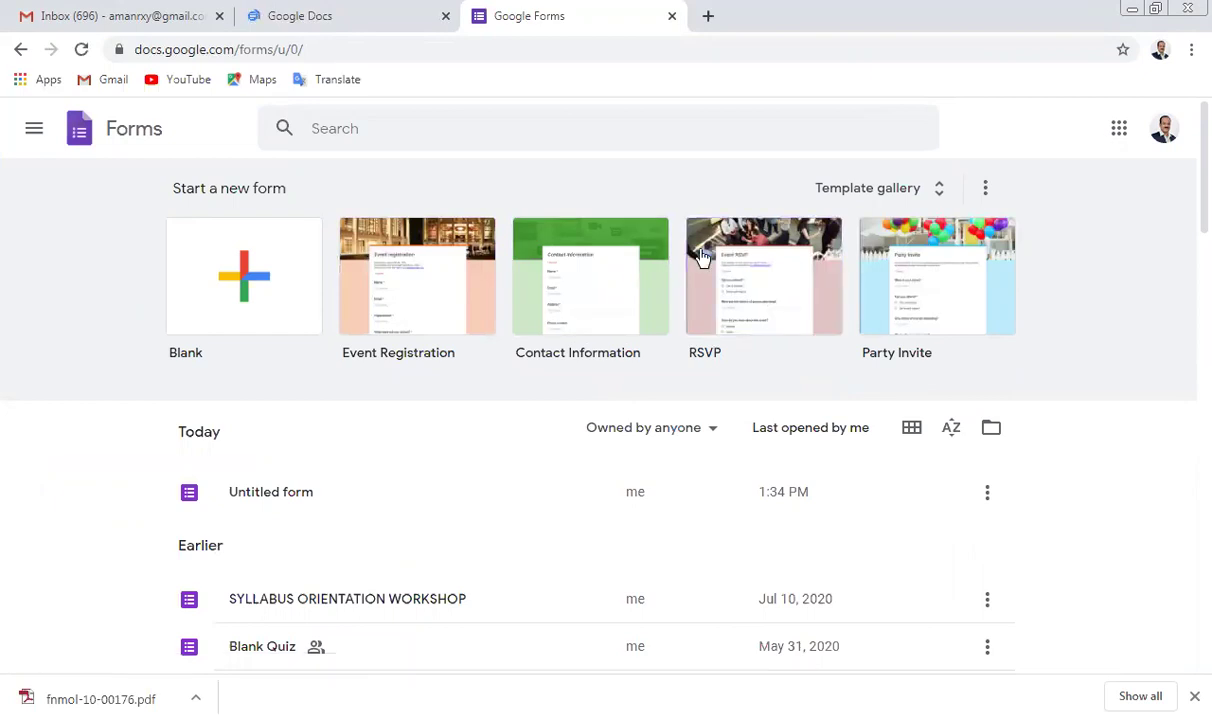
{"action": "left_click", "coordinate": [230, 281]}
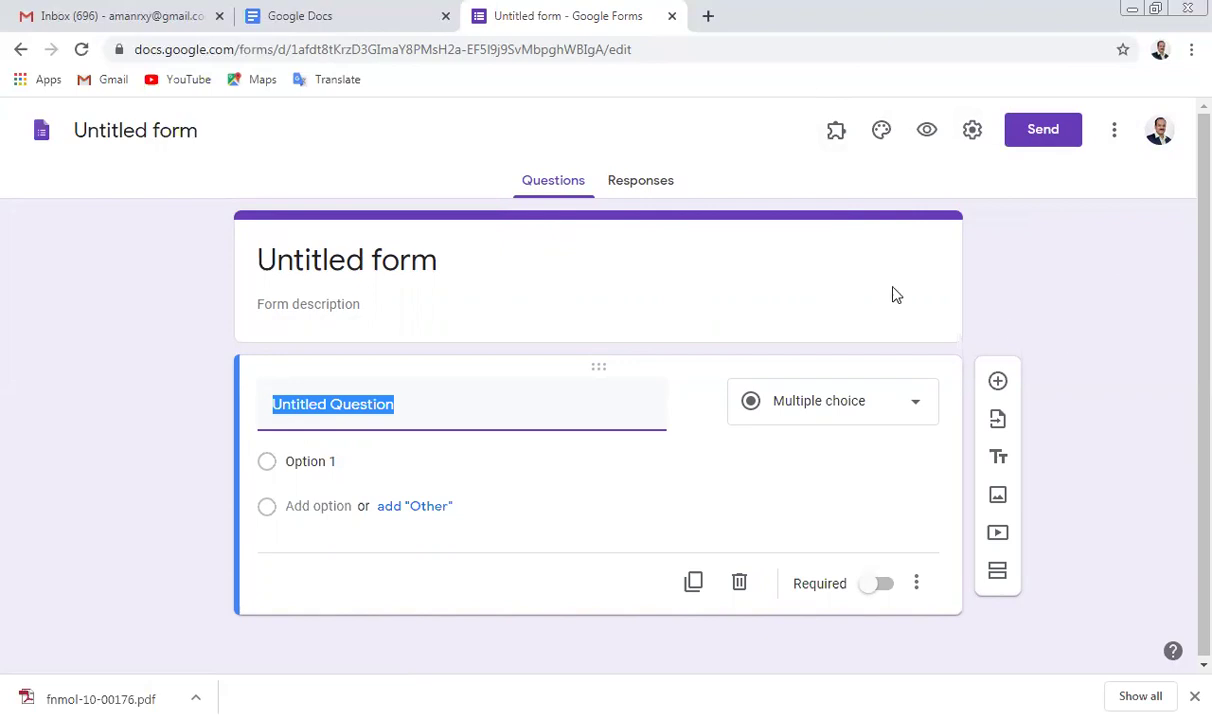
Step: Set the form's title to "Survey for Project", with a capital P in Project
{"action": "left_click", "coordinate": [447, 266]}
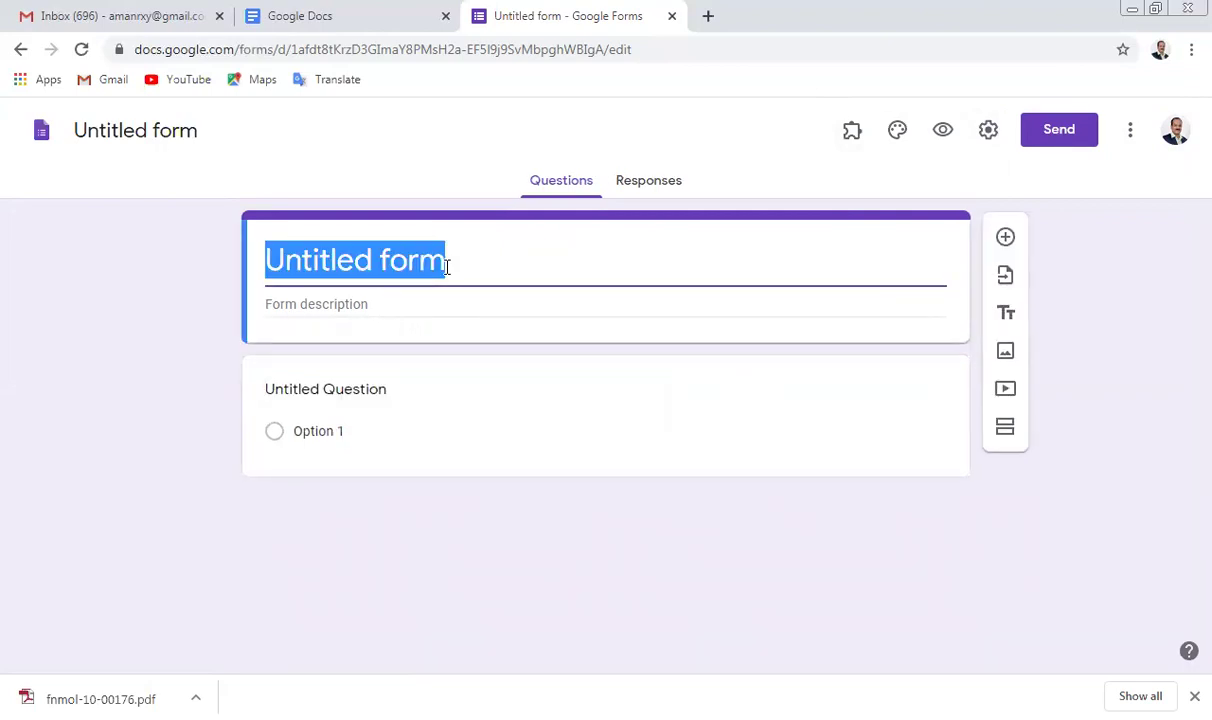
{"action": "type", "text": "S"}
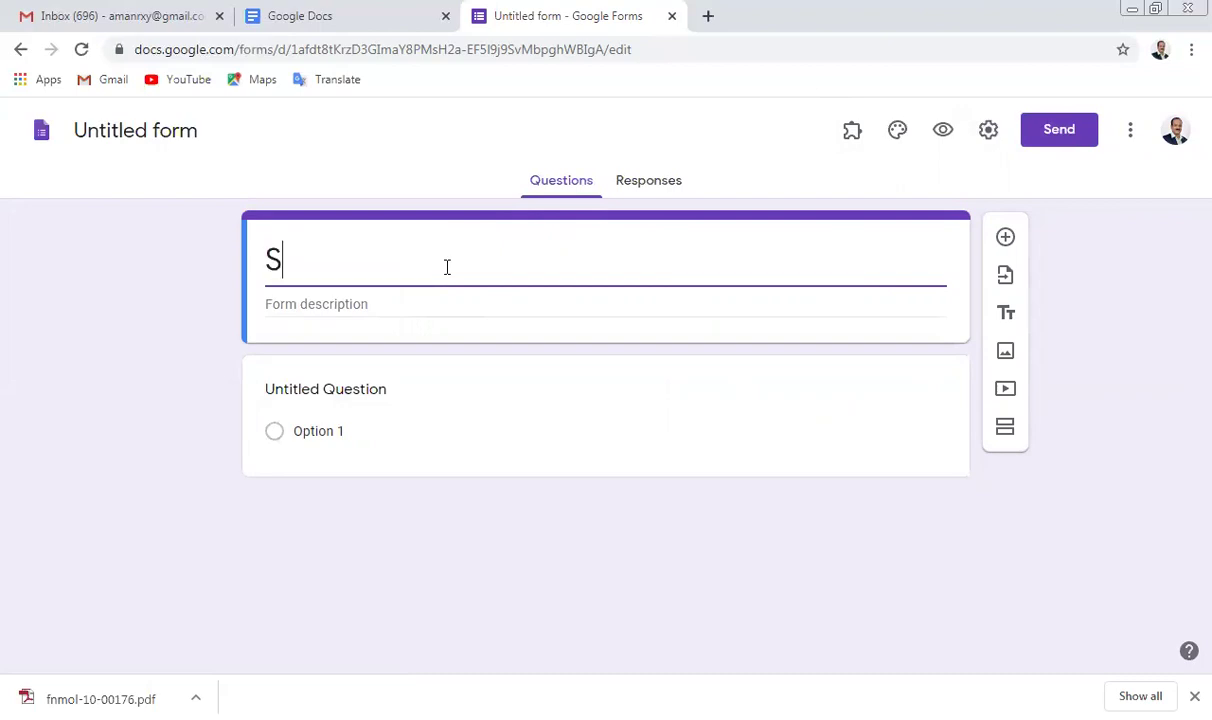
{"action": "type", "text": "urvey"}
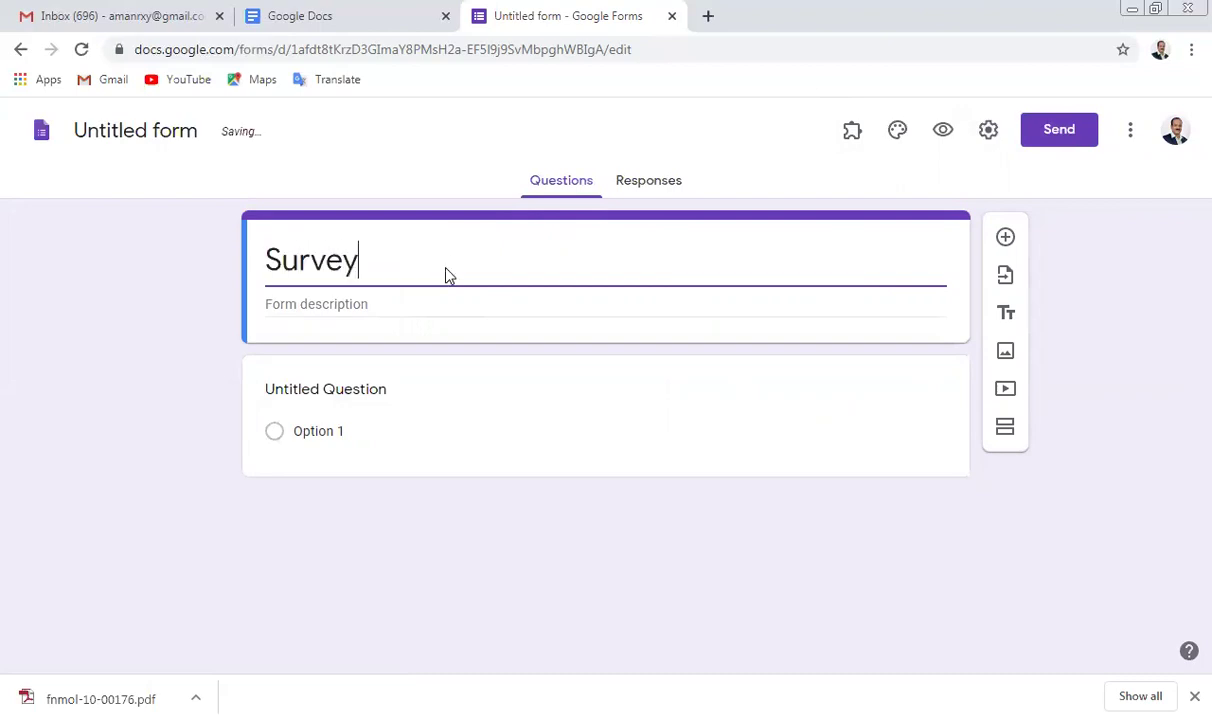
{"action": "type", "text": " for "}
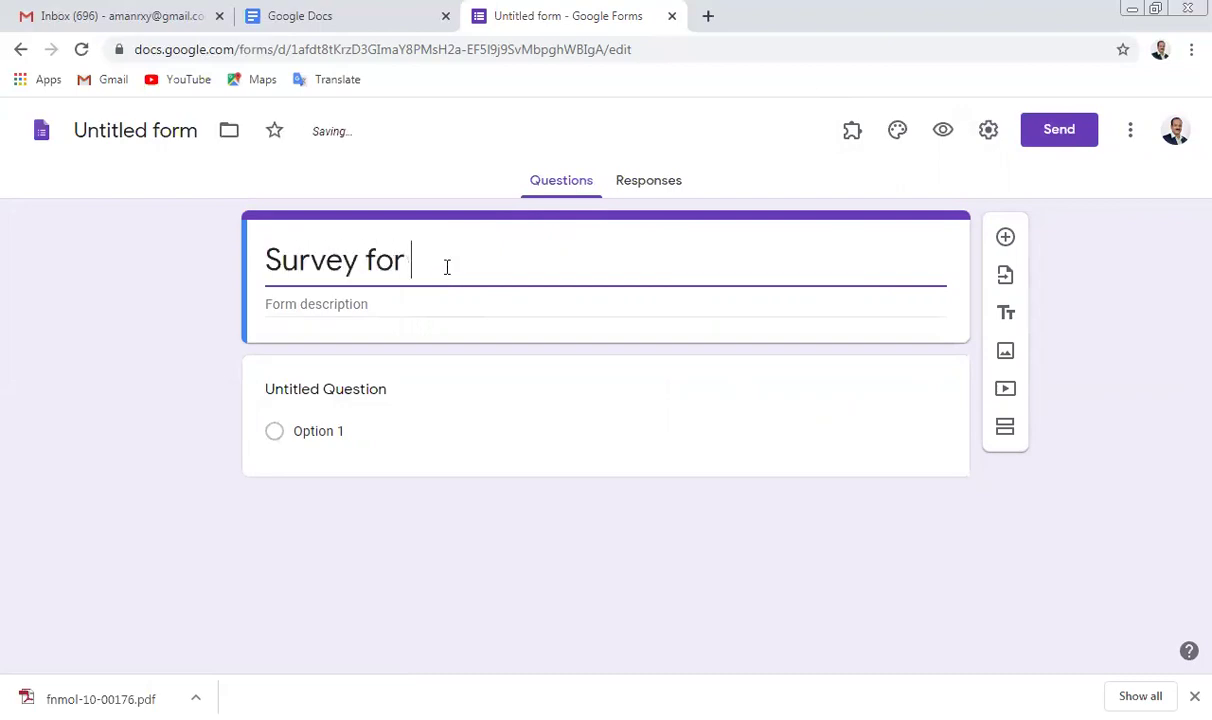
{"action": "type", "text": "project"}
{"action": "left_click", "coordinate": [432, 258]}
{"action": "key", "text": "BackSpace"}
{"action": "type", "text": "P"}
Step: Begin the form description with "I am doing the present survey for my mini project for the completion of PG degree."
{"action": "left_click", "coordinate": [397, 300]}
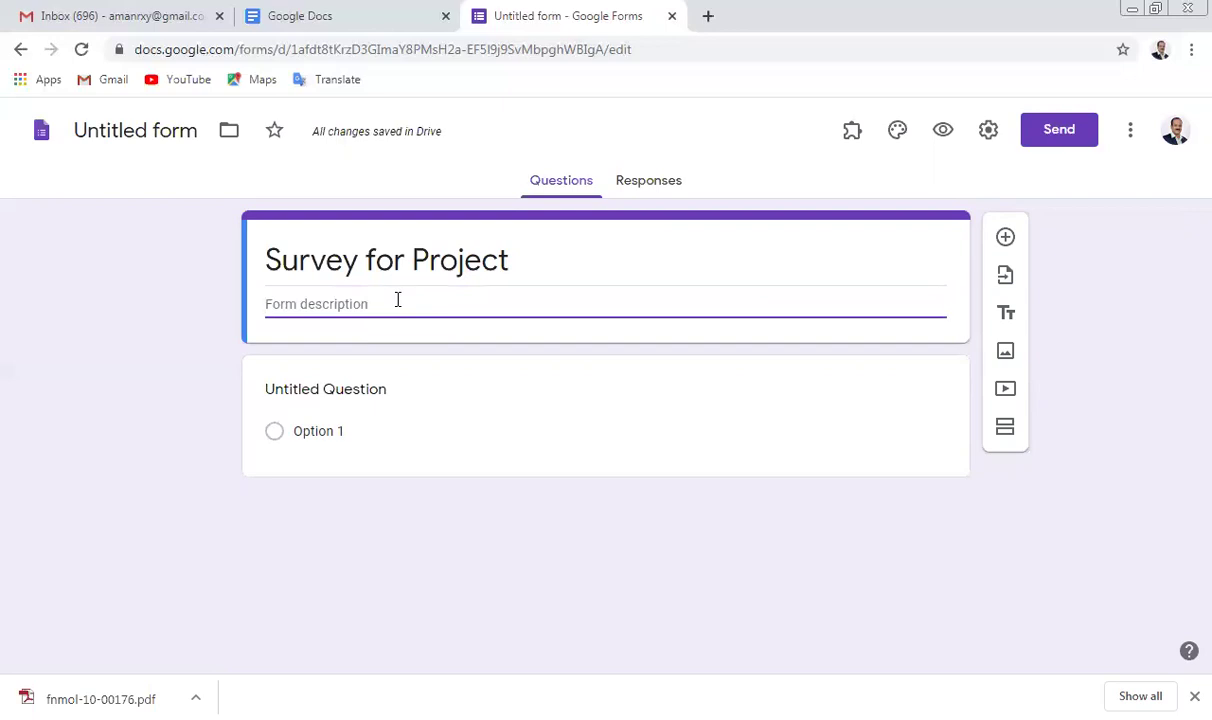
{"action": "type", "text": "I am doing th"}
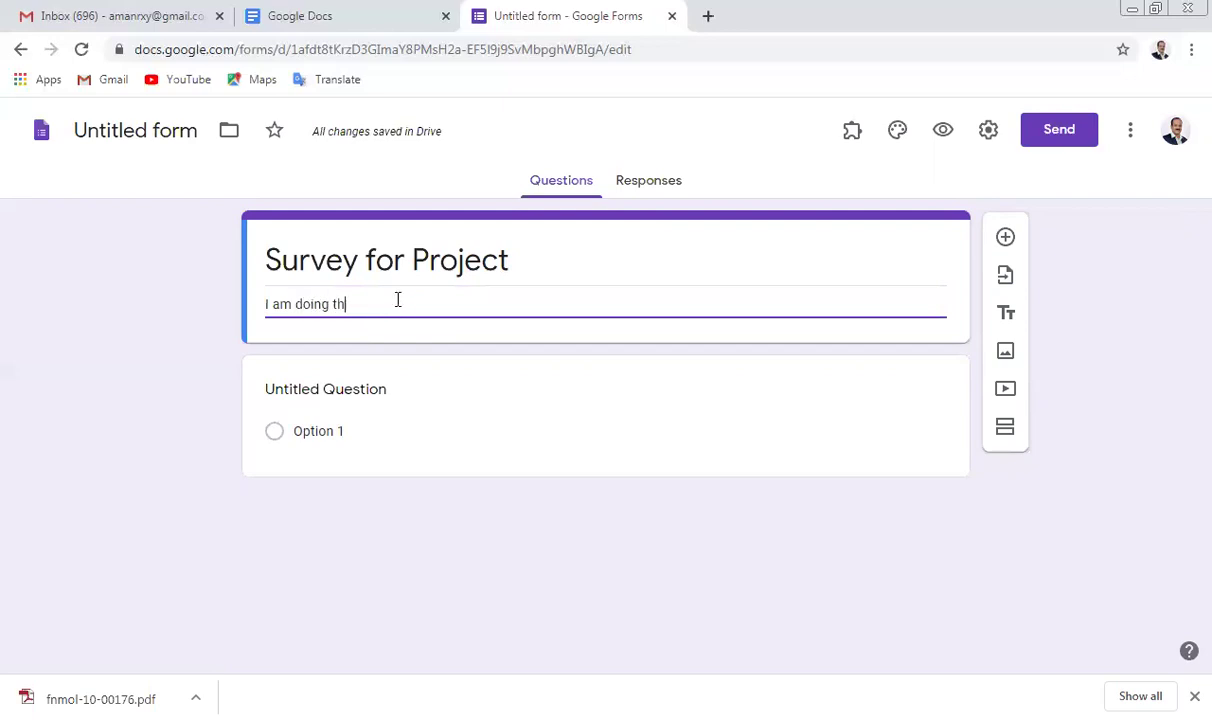
{"action": "type", "text": "e prese"}
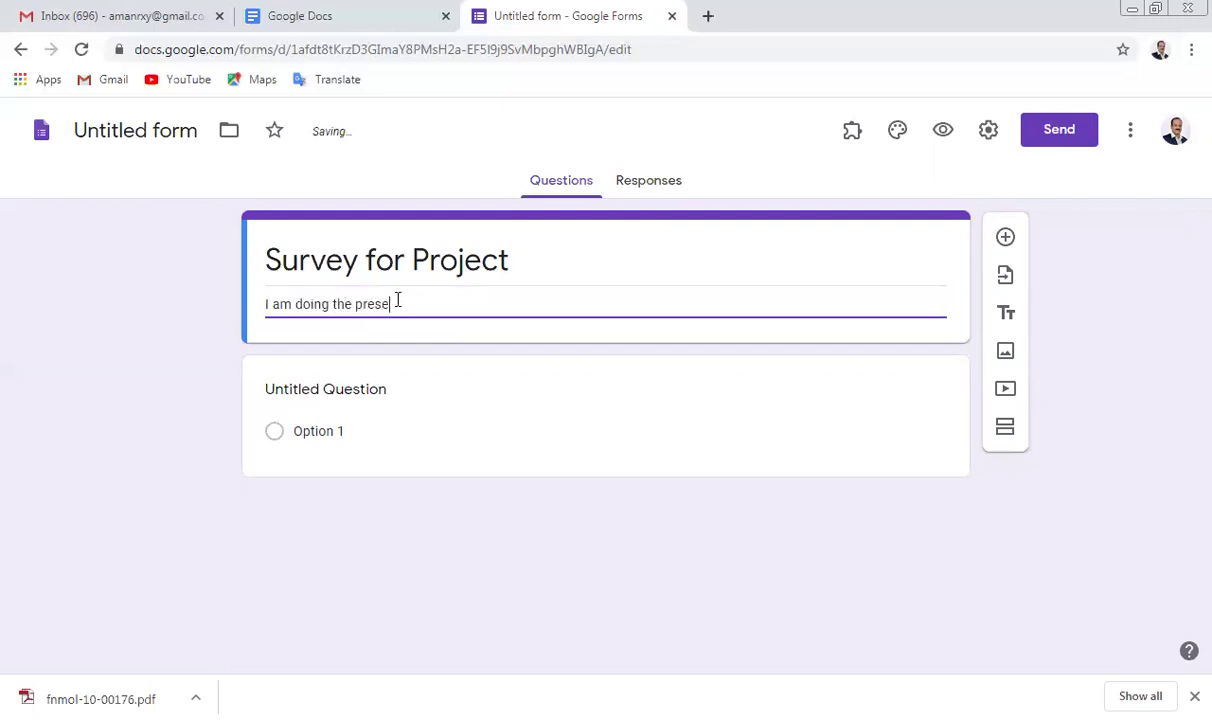
{"action": "type", "text": "nt surv"}
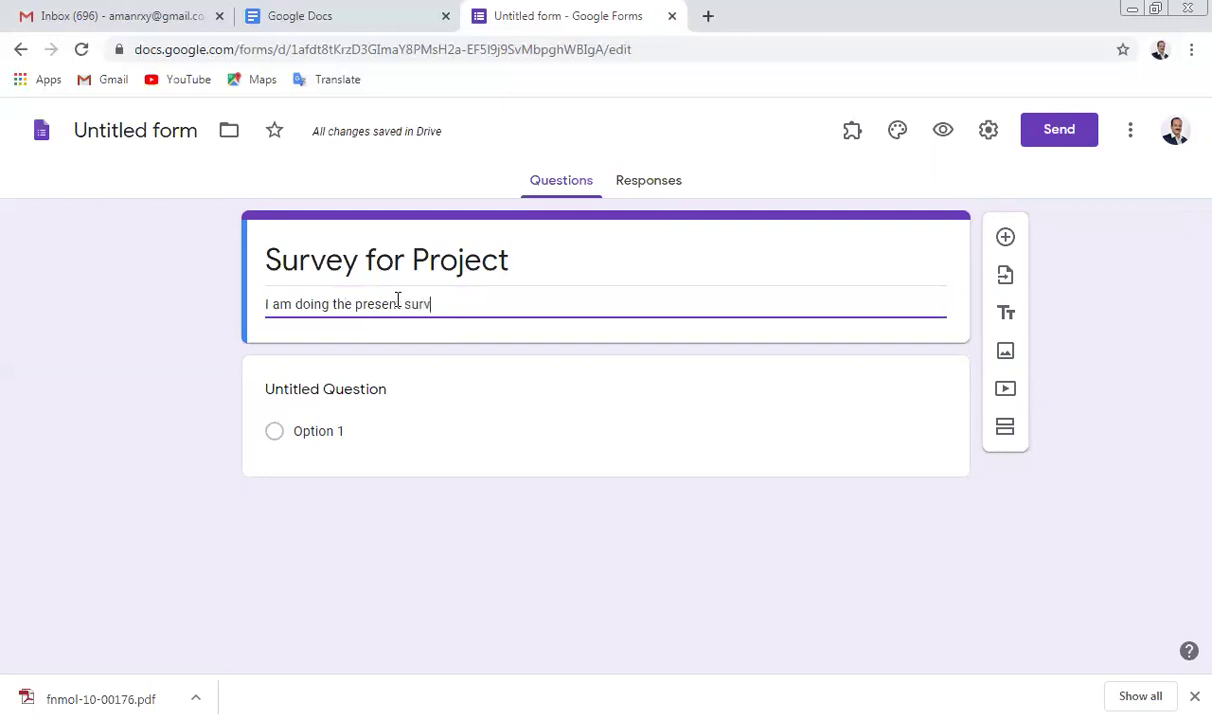
{"action": "type", "text": "ey for "}
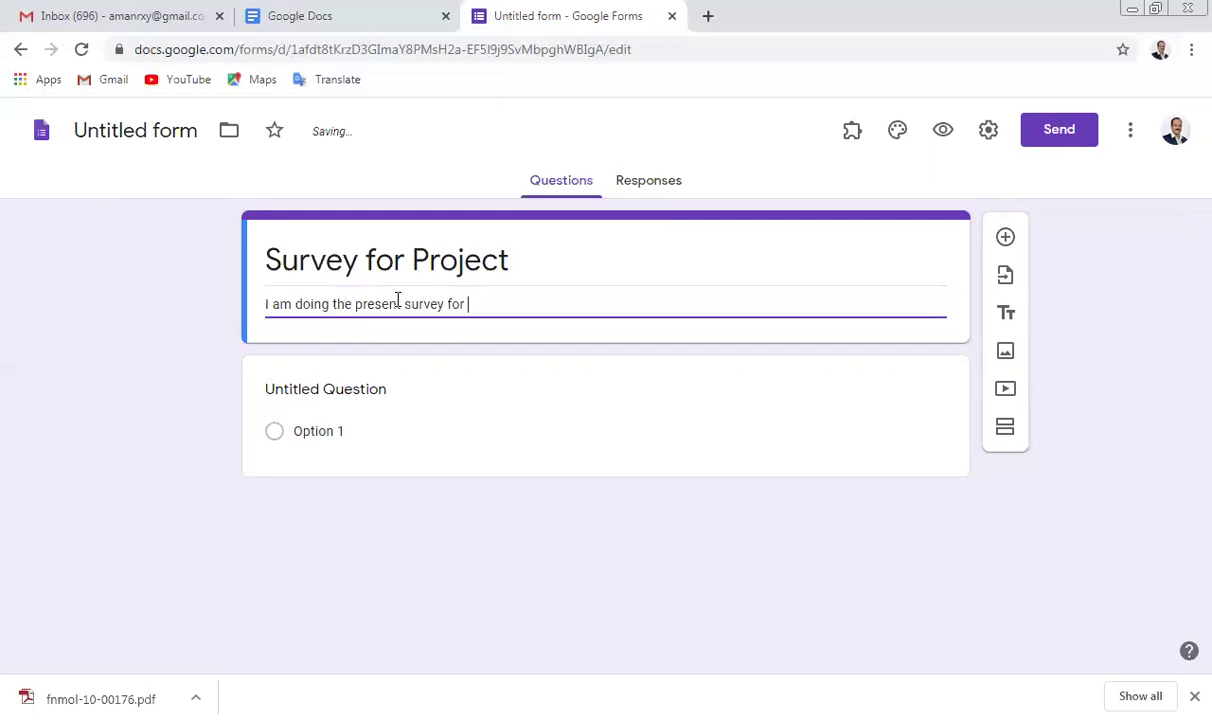
{"action": "type", "text": "my mini proj"}
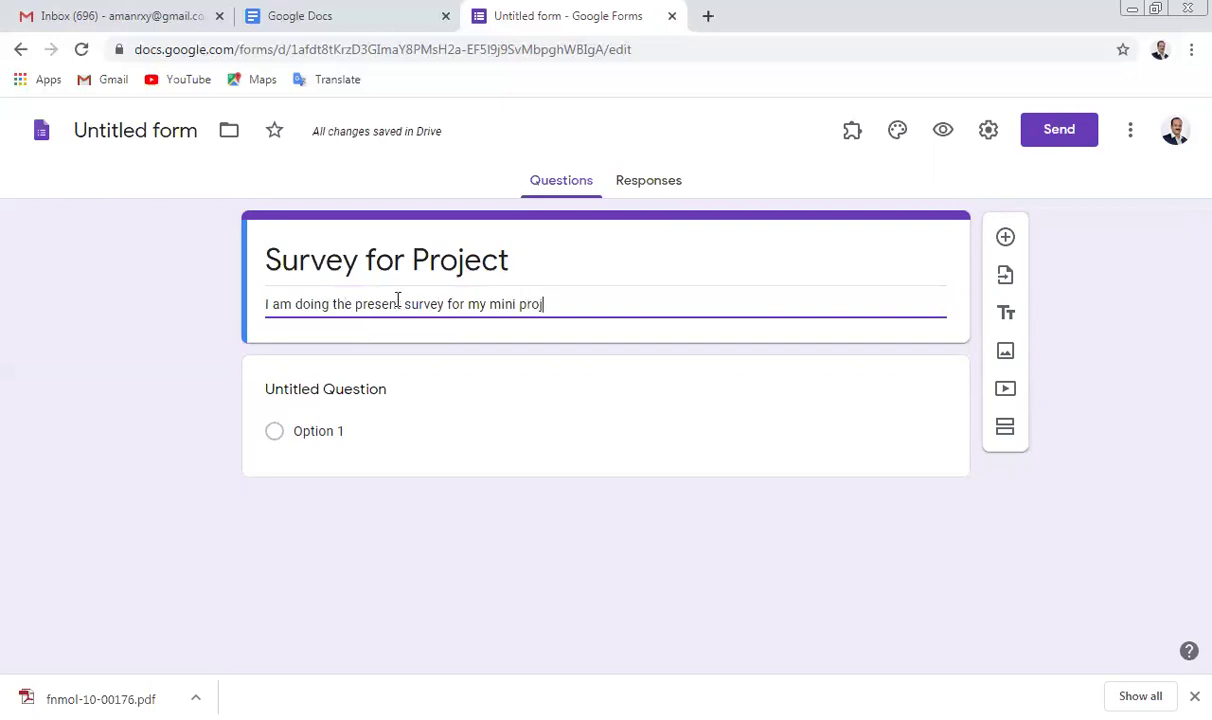
{"action": "type", "text": "ect for the compl"}
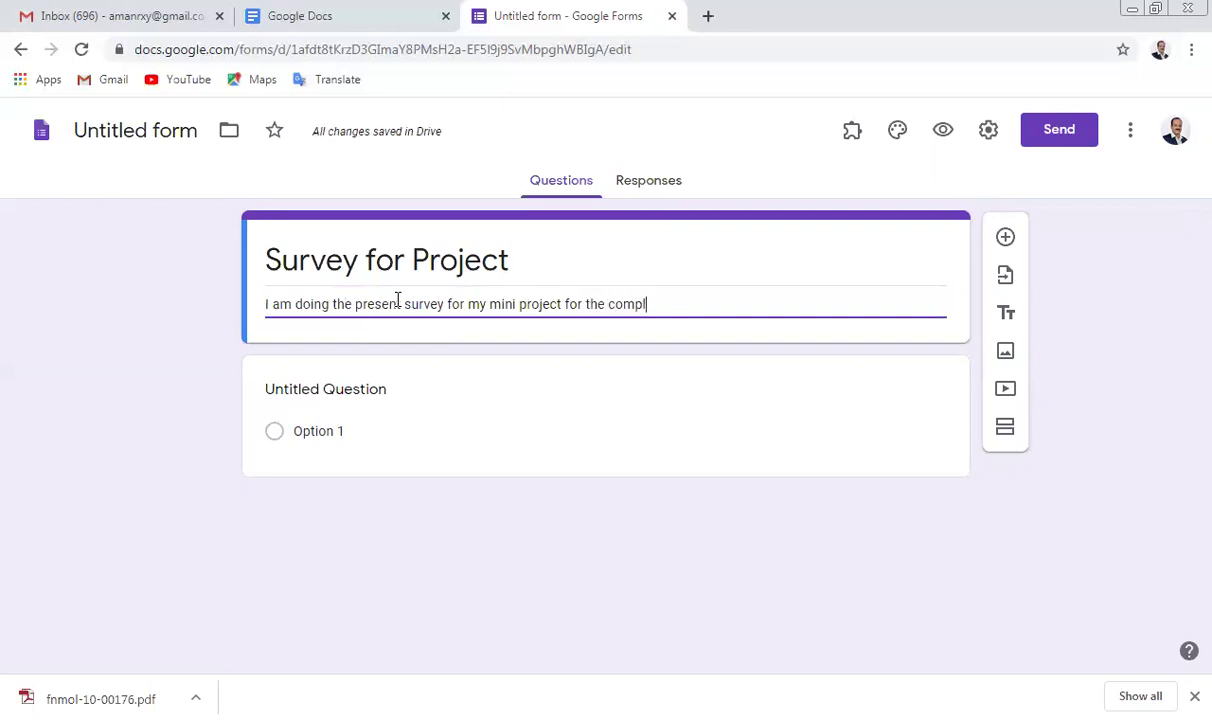
{"action": "type", "text": "etion "}
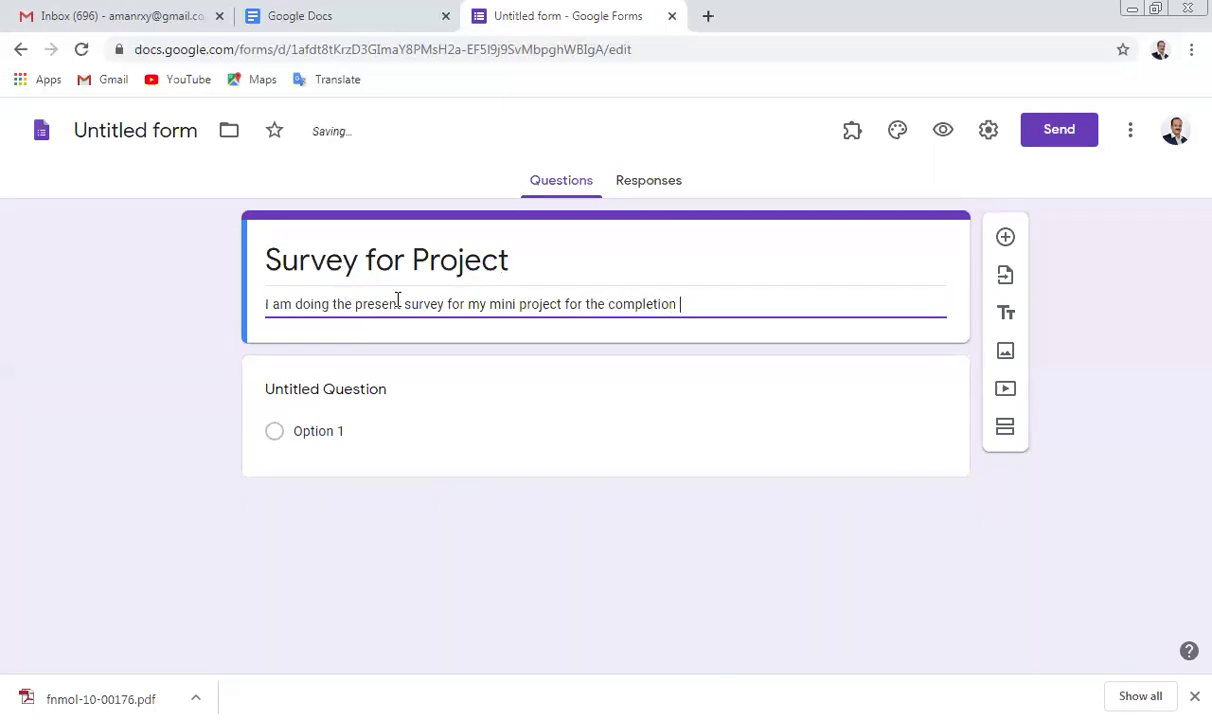
{"action": "type", "text": "of PG degree. you ar"}
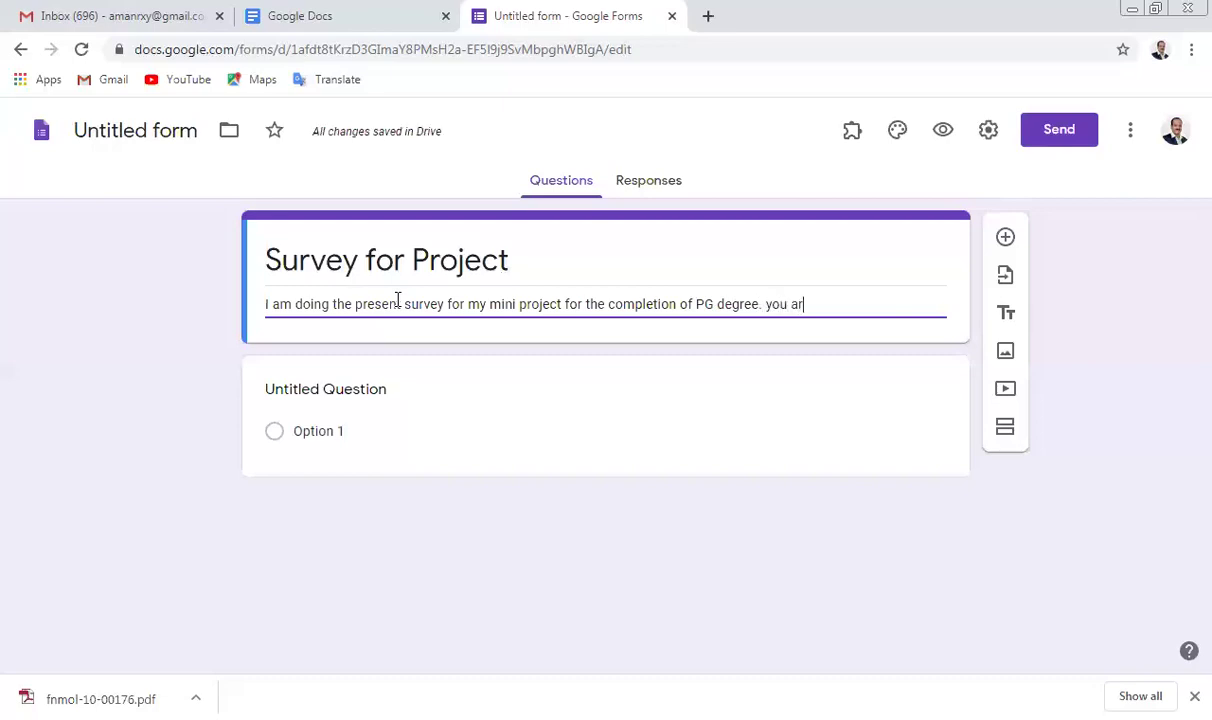
Step: Complete the form description with "you are hereby requested to fill all the correct information in the form and submit."
{"action": "type", "text": "e hereby requested to"}
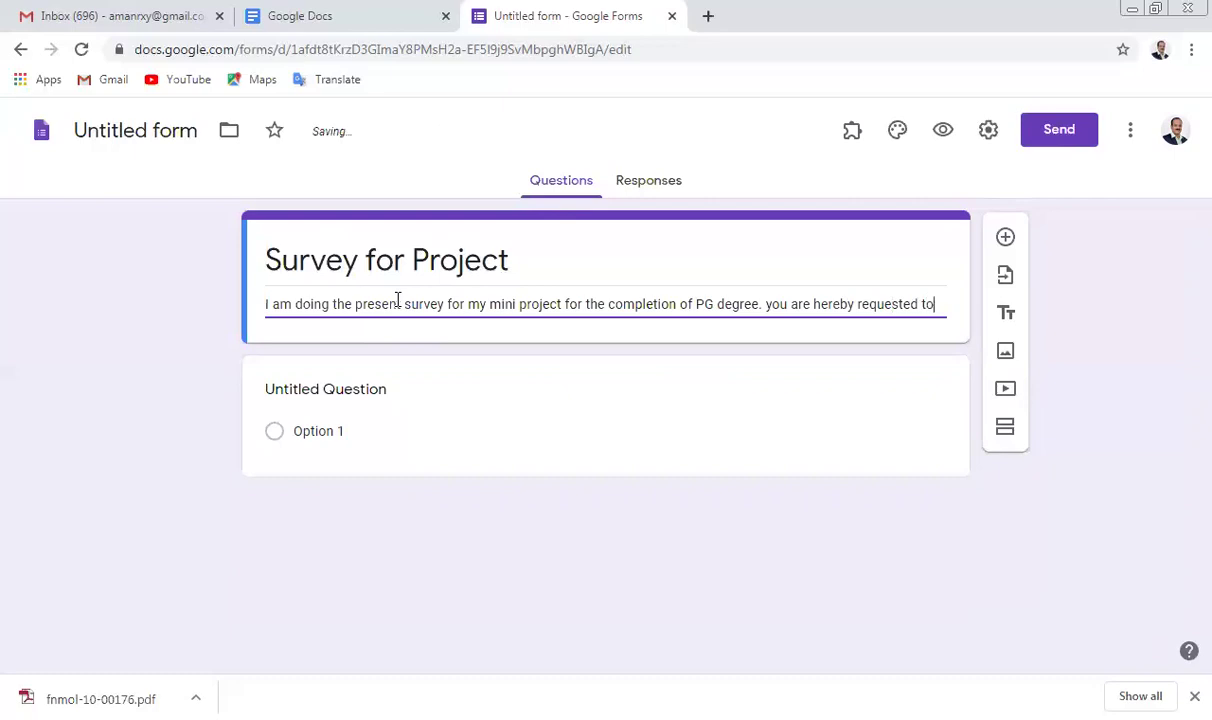
{"action": "type", "text": " fi"}
{"action": "type", "text": "l al"}
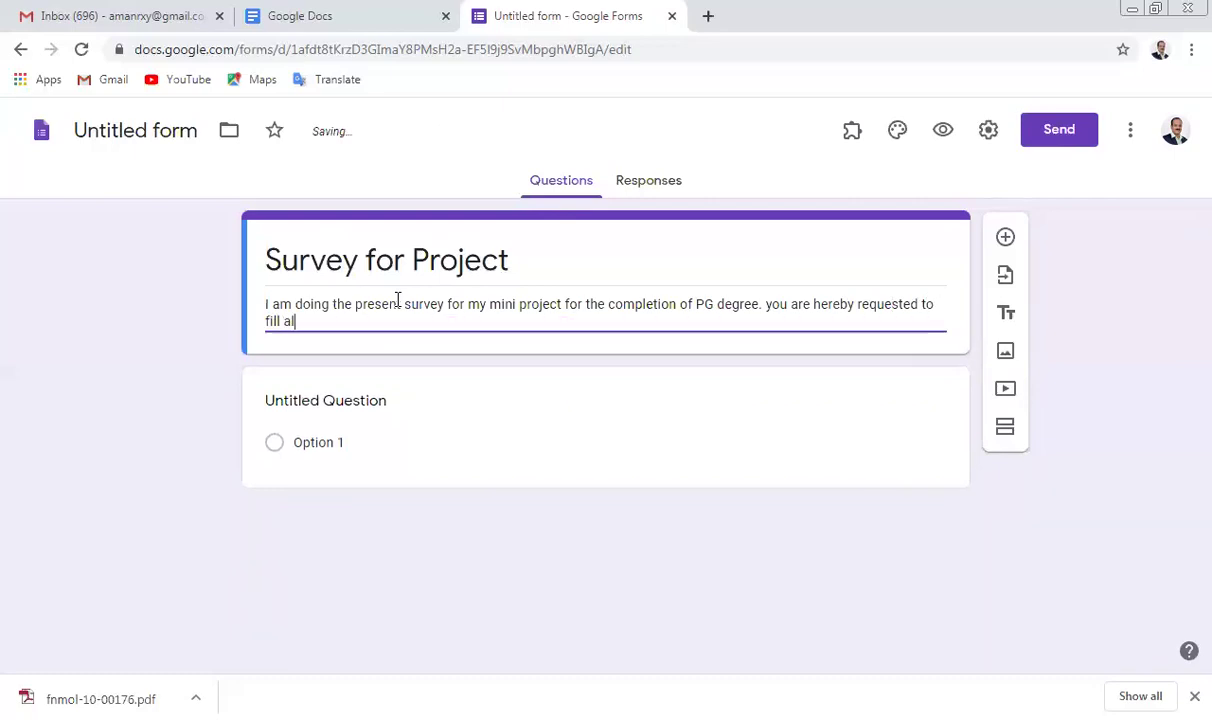
{"action": "type", "text": "lthe co"}
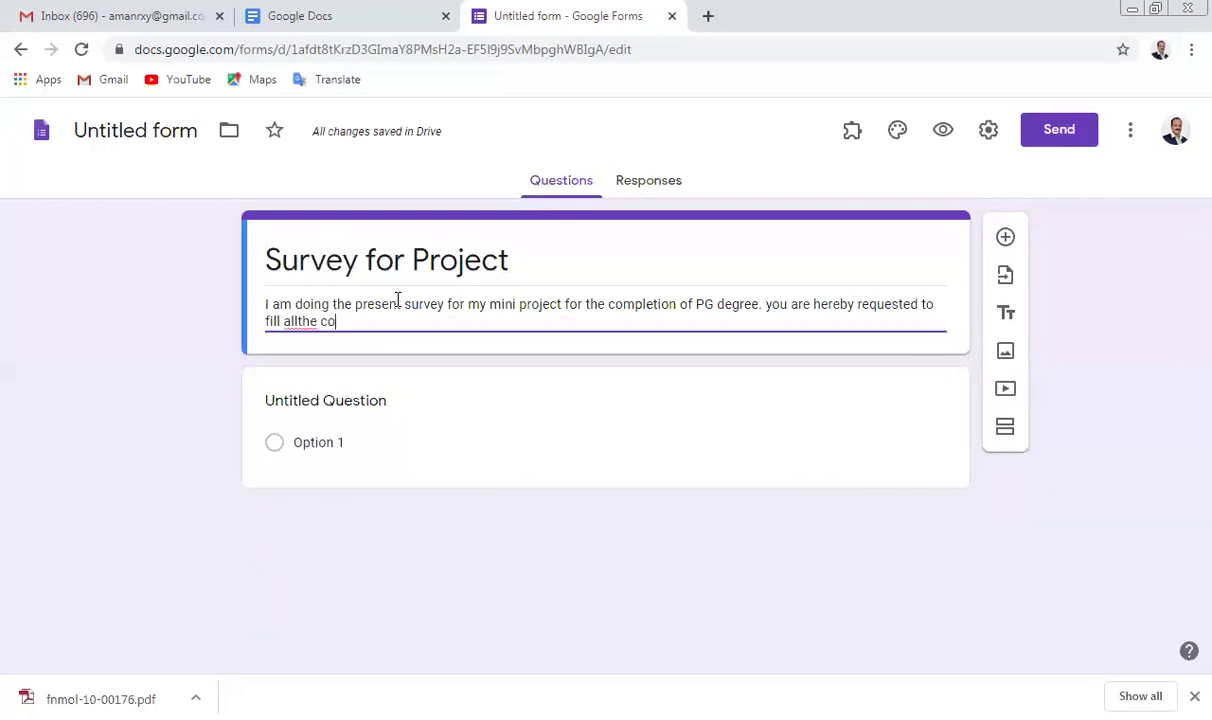
{"action": "type", "text": "rrect informat"}
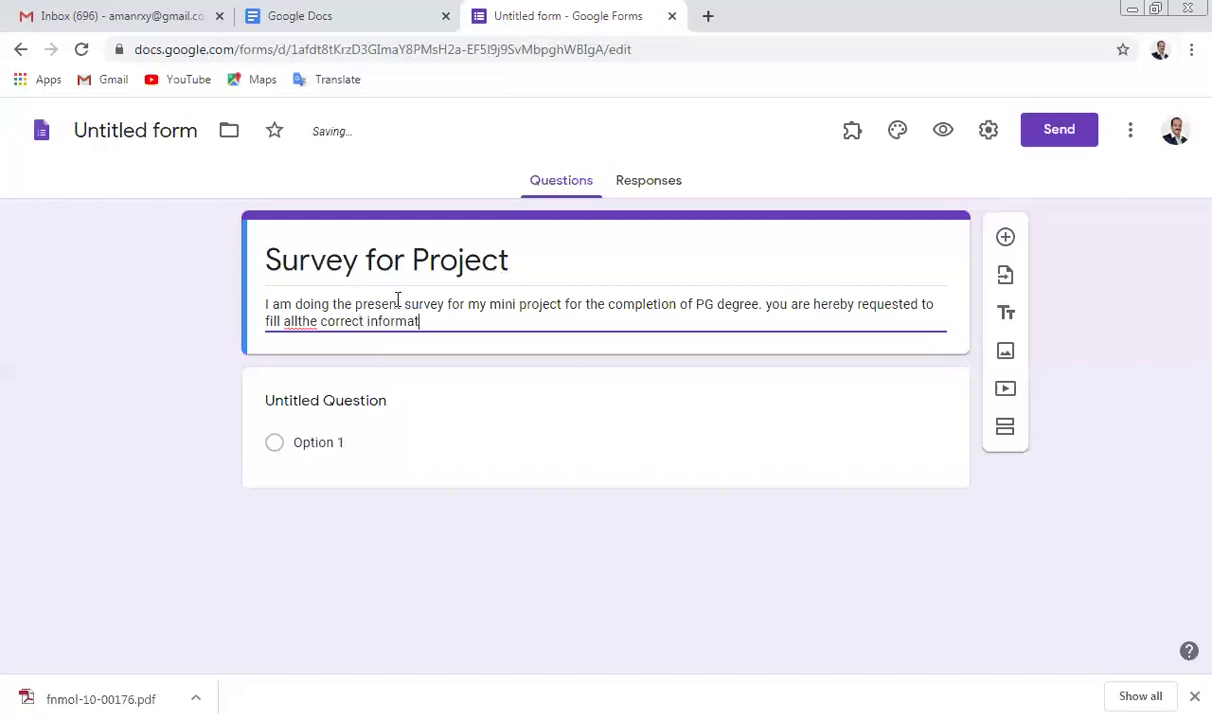
{"action": "type", "text": "ion in "}
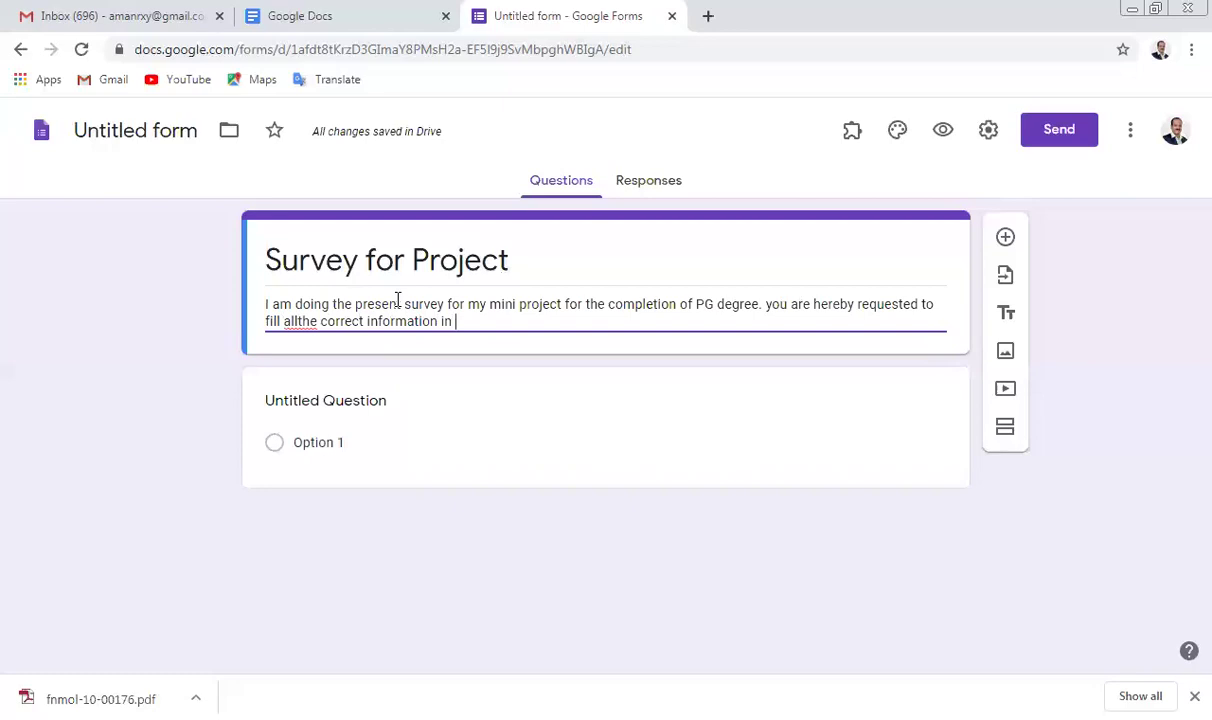
{"action": "type", "text": "the form and submit"}
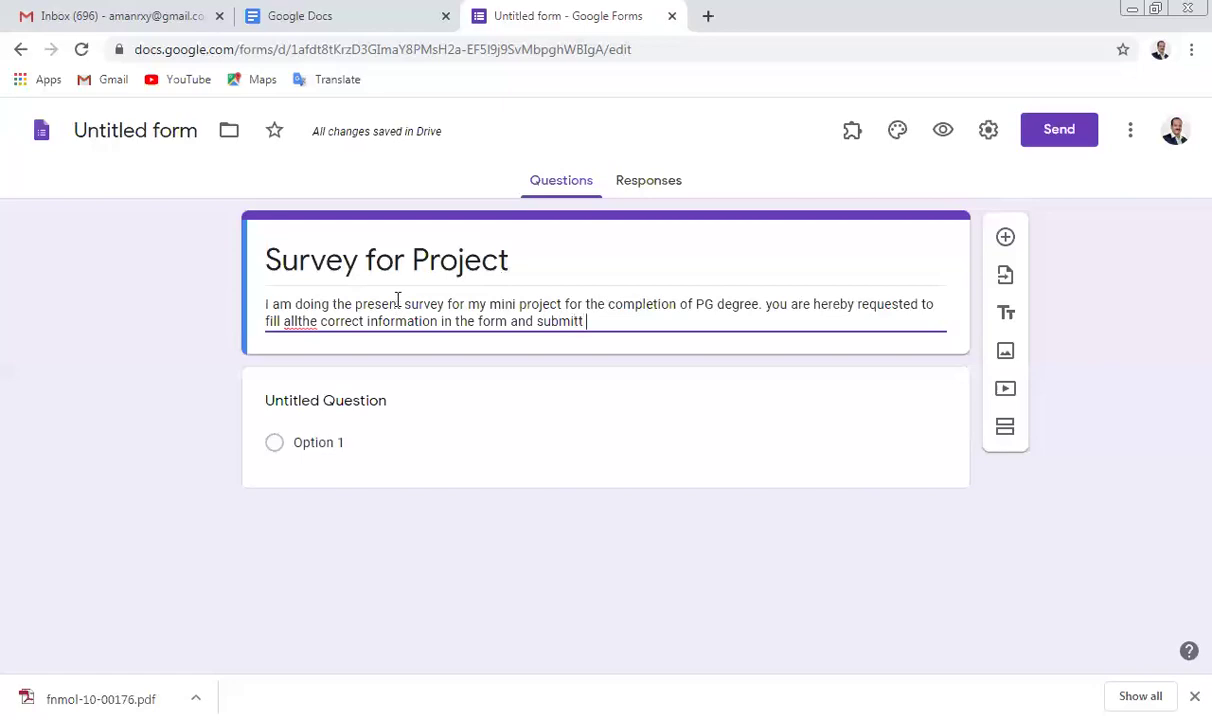
{"action": "type", "text": " to m"}
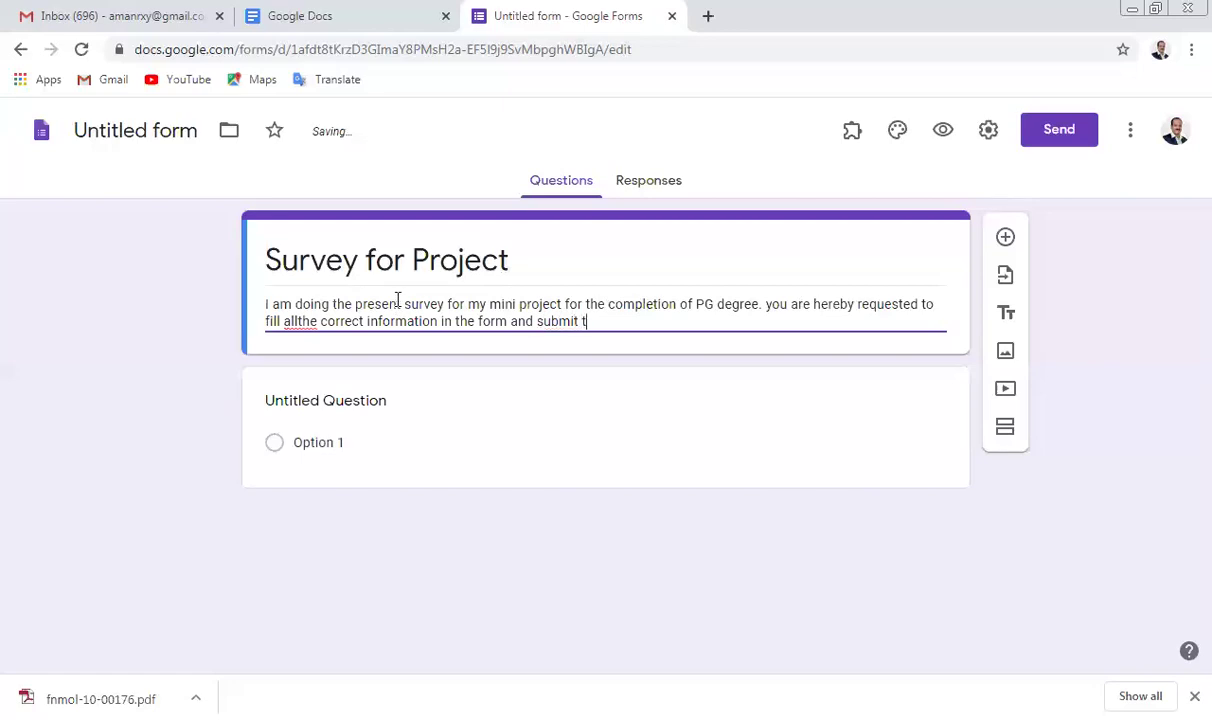
{"action": "type", "text": "y"}
{"action": "key", "text": "BackSpace"}
{"action": "key", "text": "BackSpace"}
{"action": "key", "text": "BackSpace"}
{"action": "key", "text": "BackSpace"}
{"action": "key", "text": "BackSpace"}
{"action": "type", "text": "."}
{"action": "left_click", "coordinate": [299, 316]}
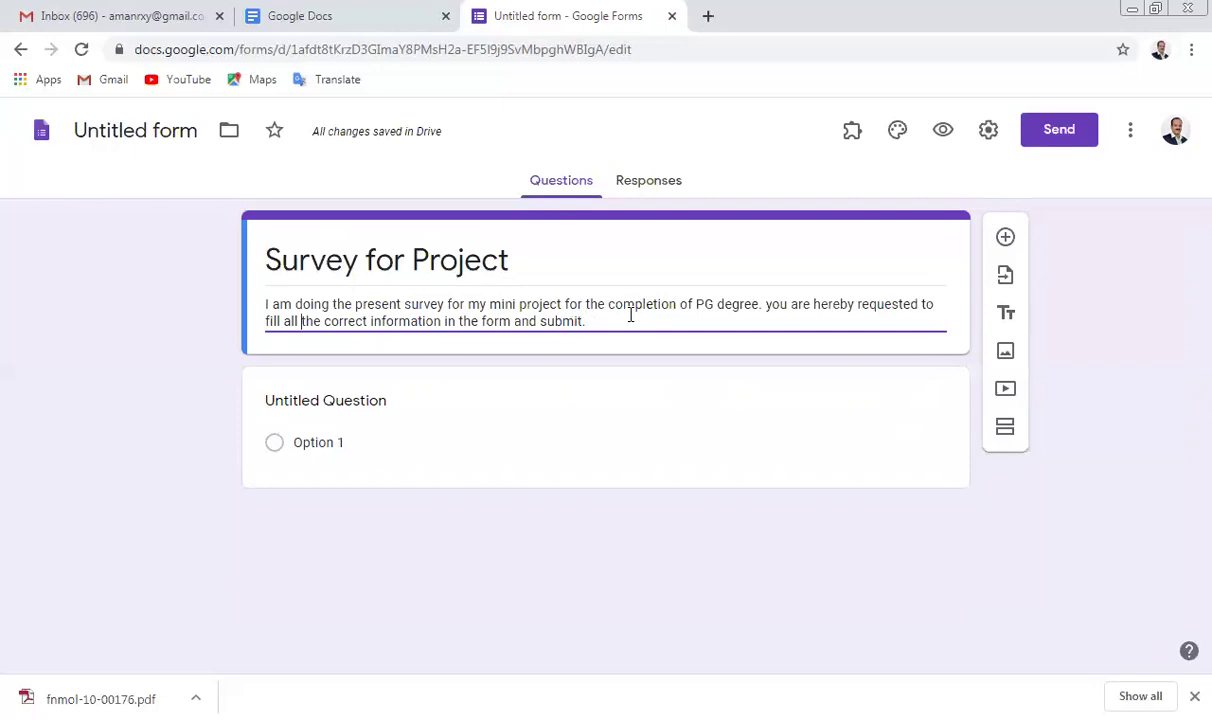
Step: Turn the untitled question into a required Short answer question titled "Name"
{"action": "left_click", "coordinate": [369, 402]}
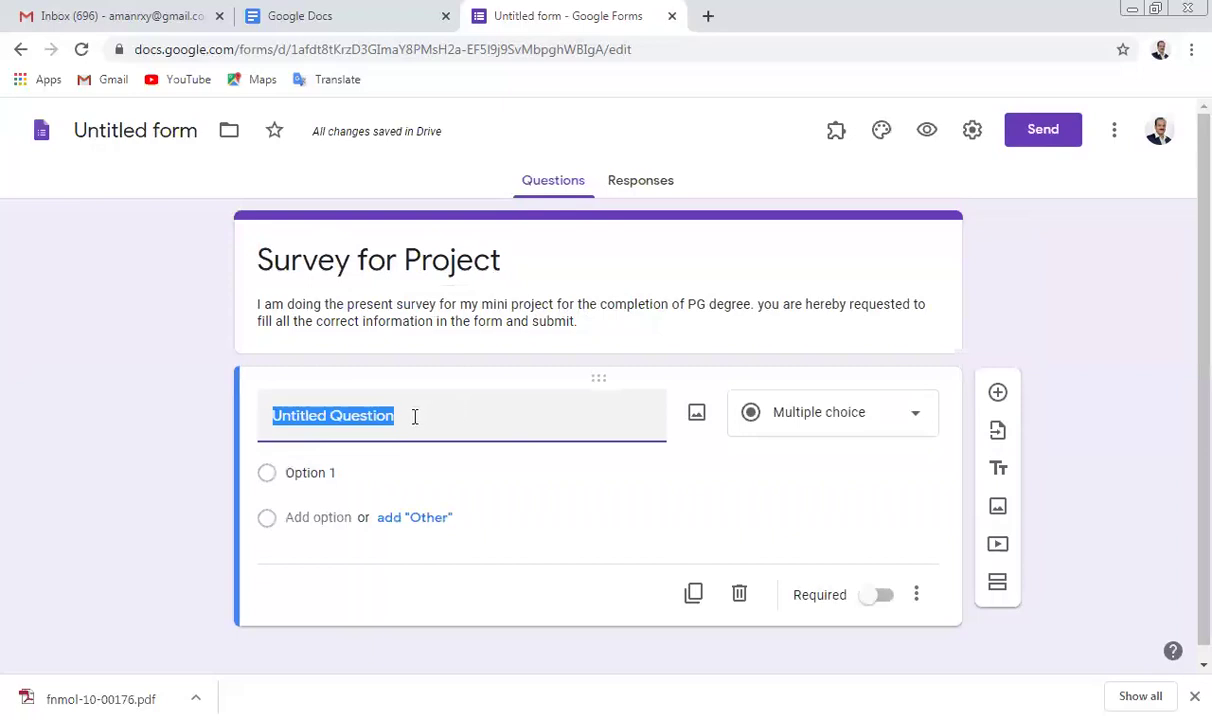
{"action": "left_click", "coordinate": [917, 416]}
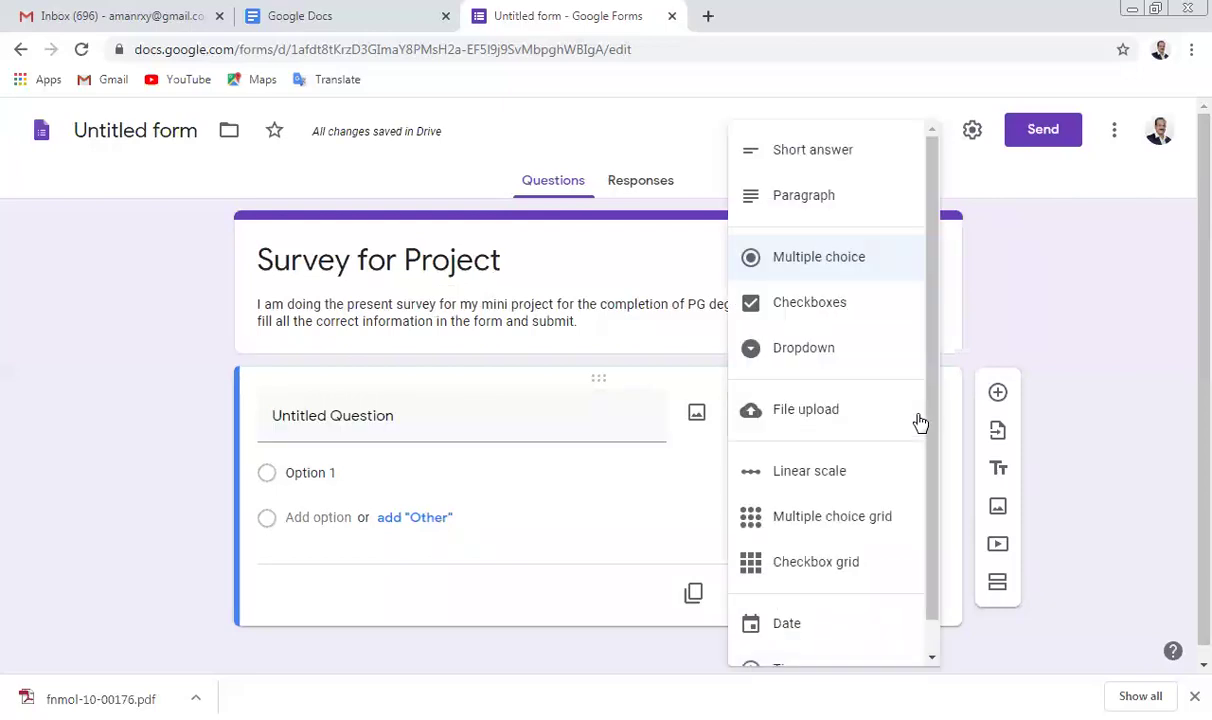
{"action": "left_click", "coordinate": [864, 158]}
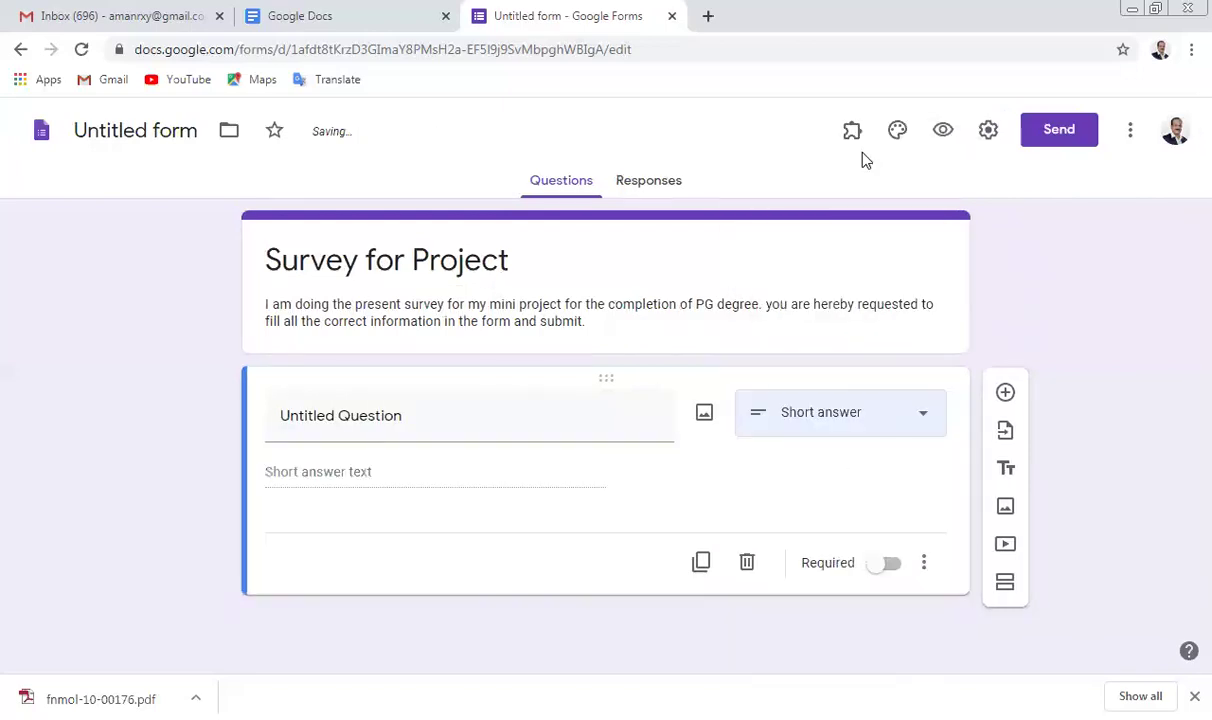
{"action": "left_click", "coordinate": [400, 428]}
{"action": "type", "text": "Name"}
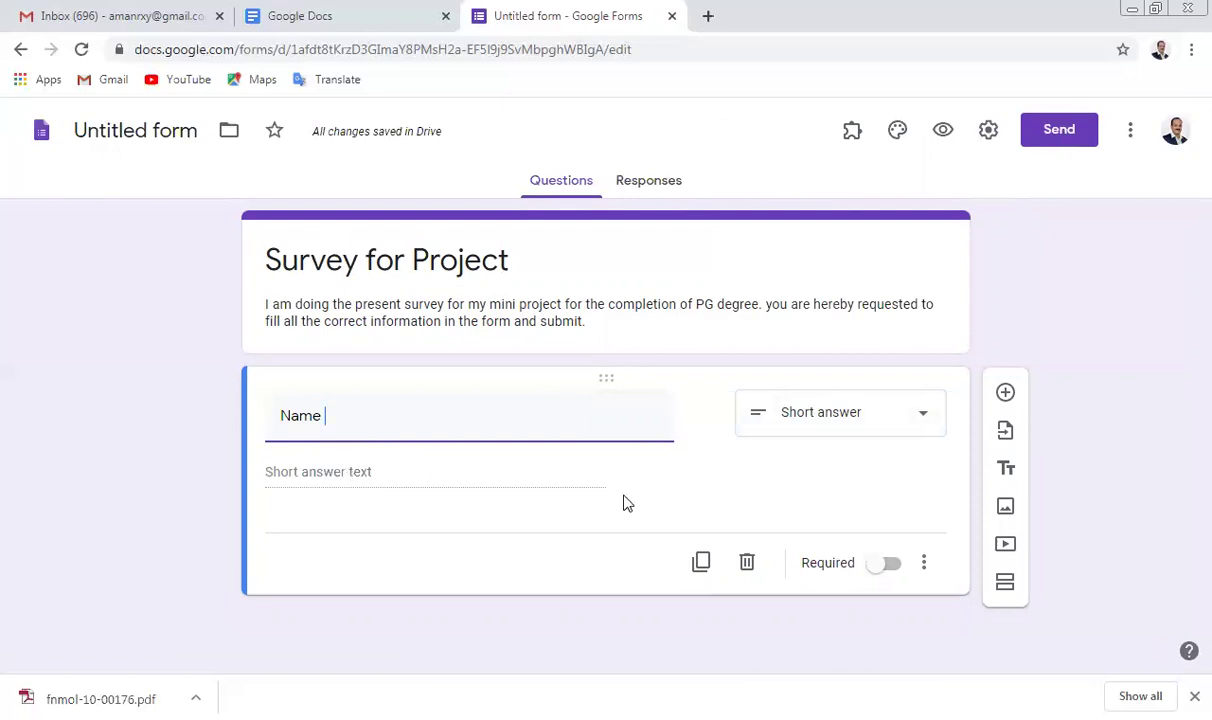
{"action": "left_click", "coordinate": [891, 565]}
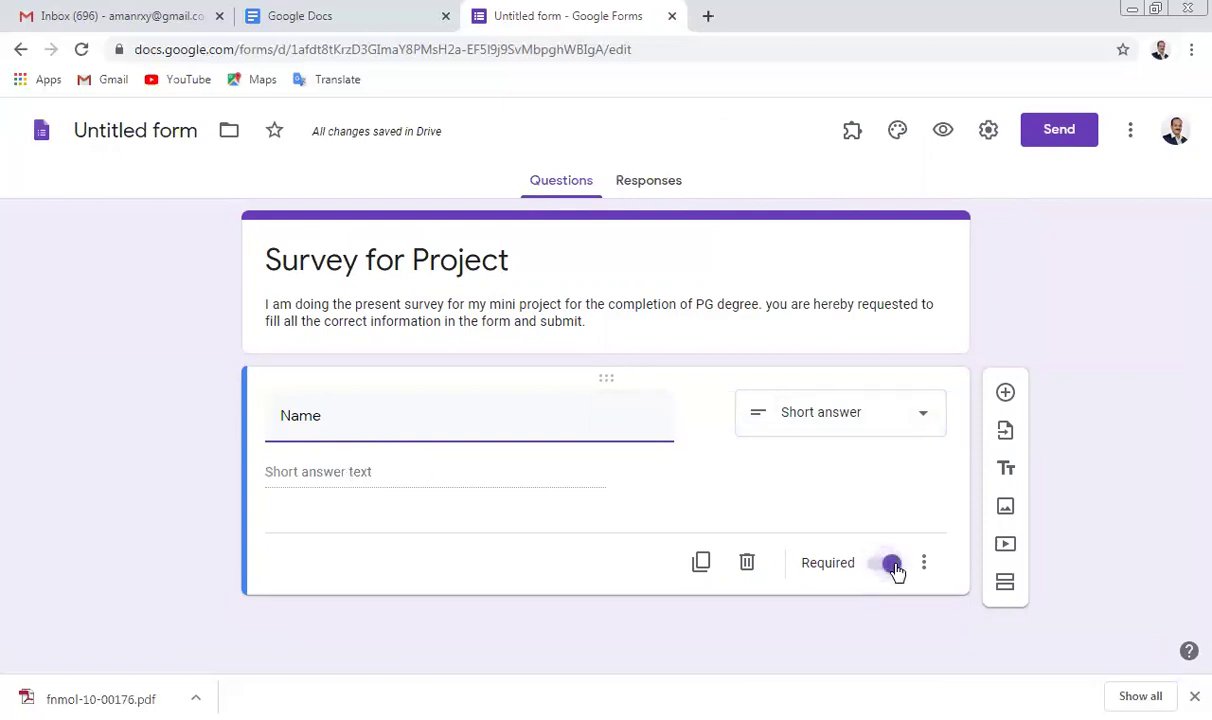
Step: Add a Short answer question titled "Address" below the Name question
{"action": "left_click", "coordinate": [1005, 395]}
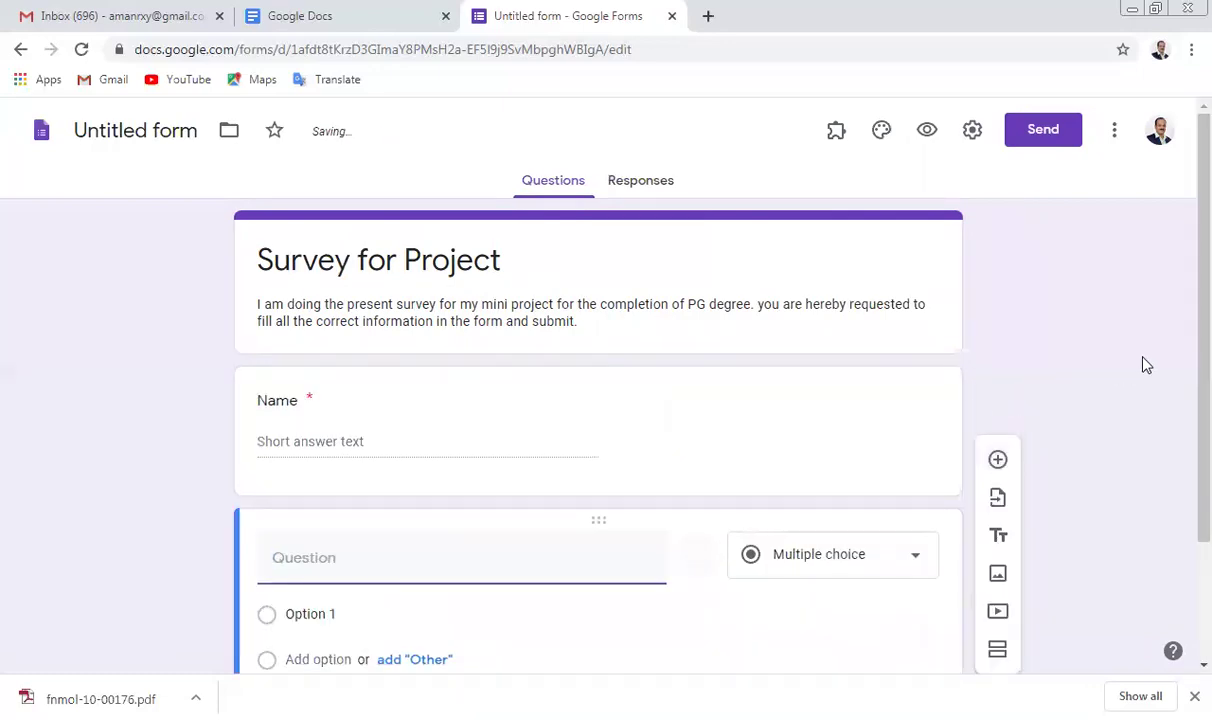
{"action": "scroll", "coordinate": [1184, 354], "scroll_direction": "down", "scroll_amount": 1}
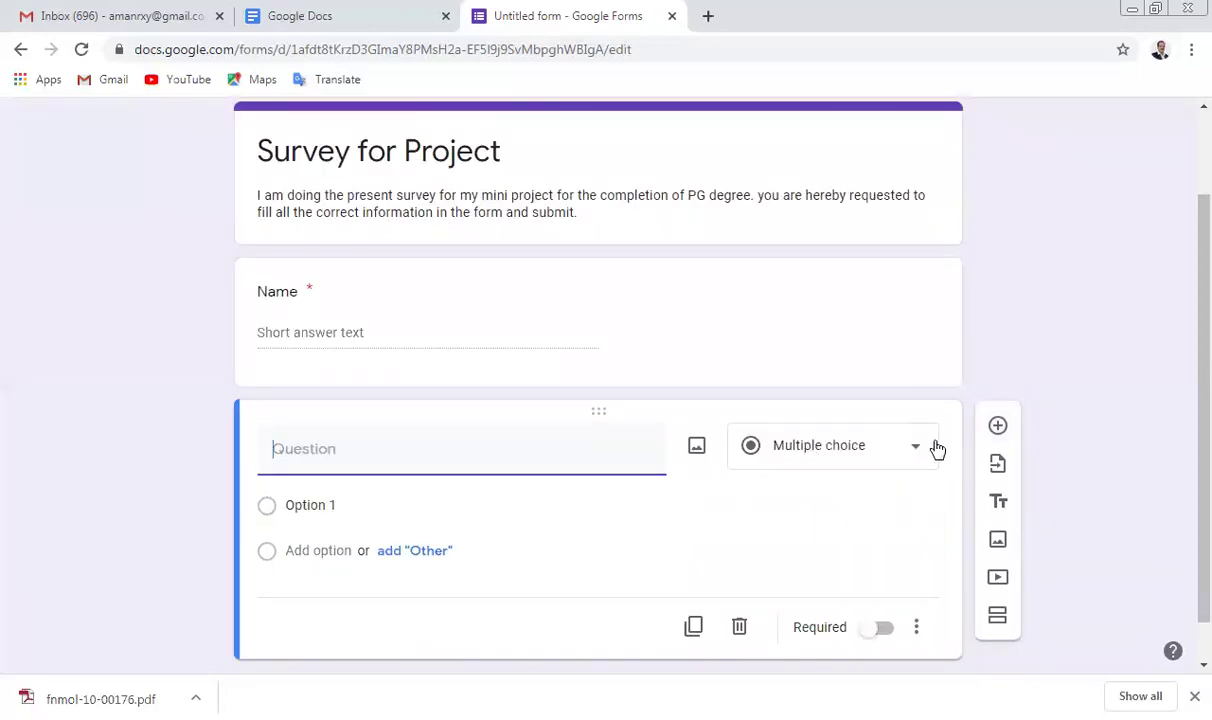
{"action": "left_click", "coordinate": [919, 448]}
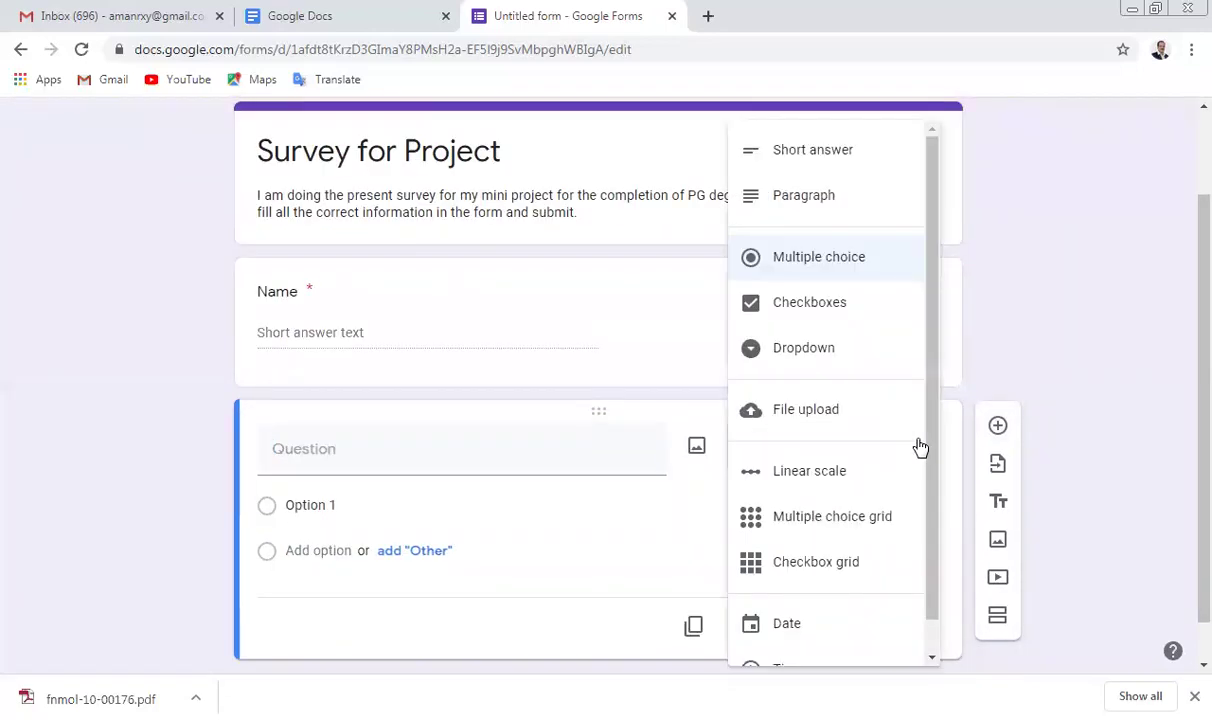
{"action": "left_click", "coordinate": [851, 163]}
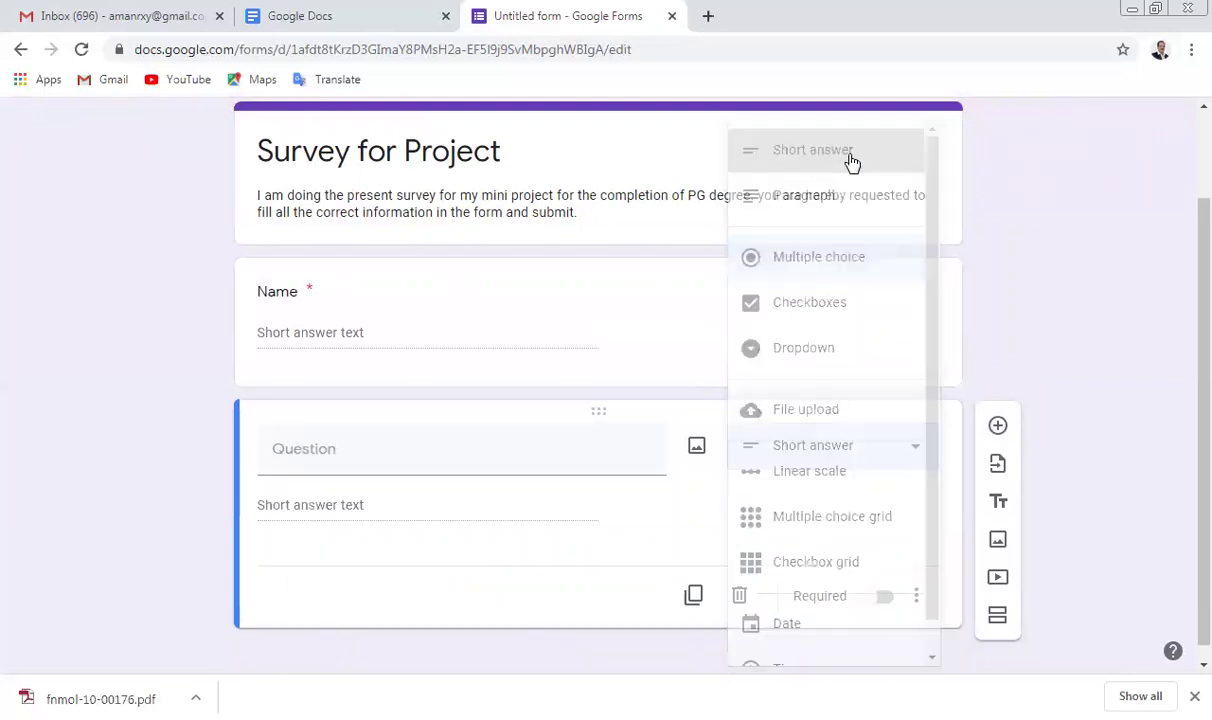
{"action": "left_click", "coordinate": [415, 456]}
{"action": "type", "text": "Address"}
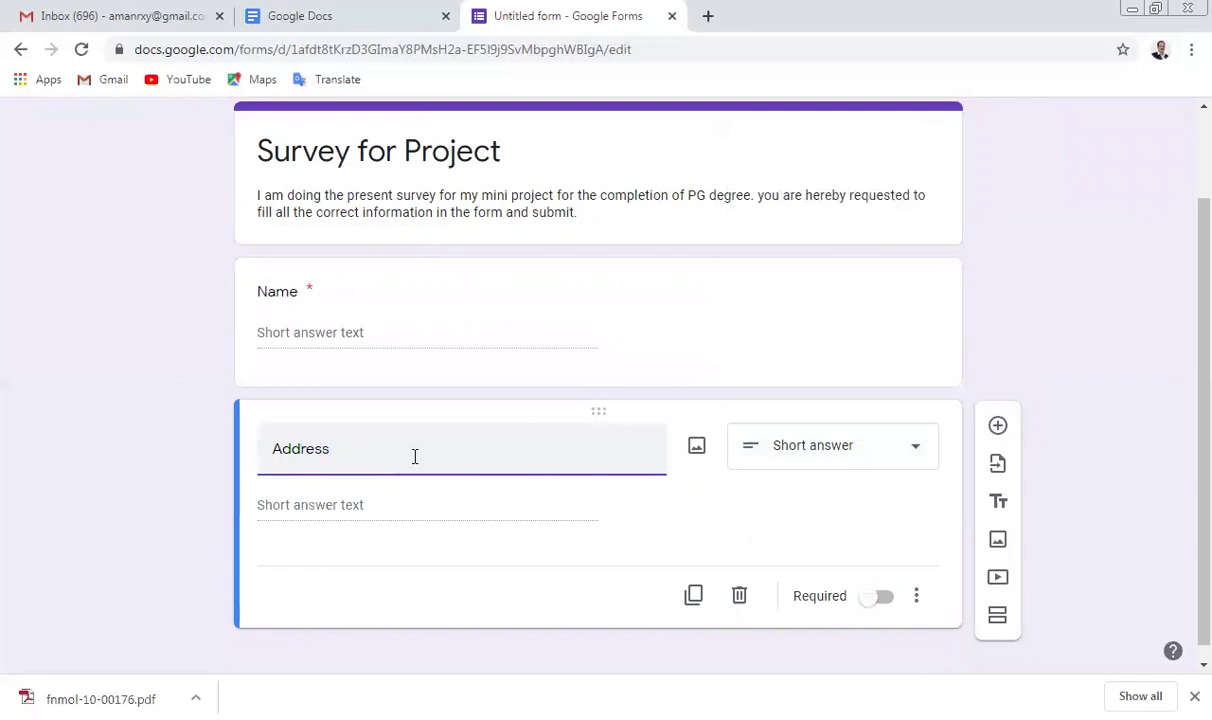
Step: Add another question below Address and title it "contact number"
{"action": "left_click", "coordinate": [1000, 427]}
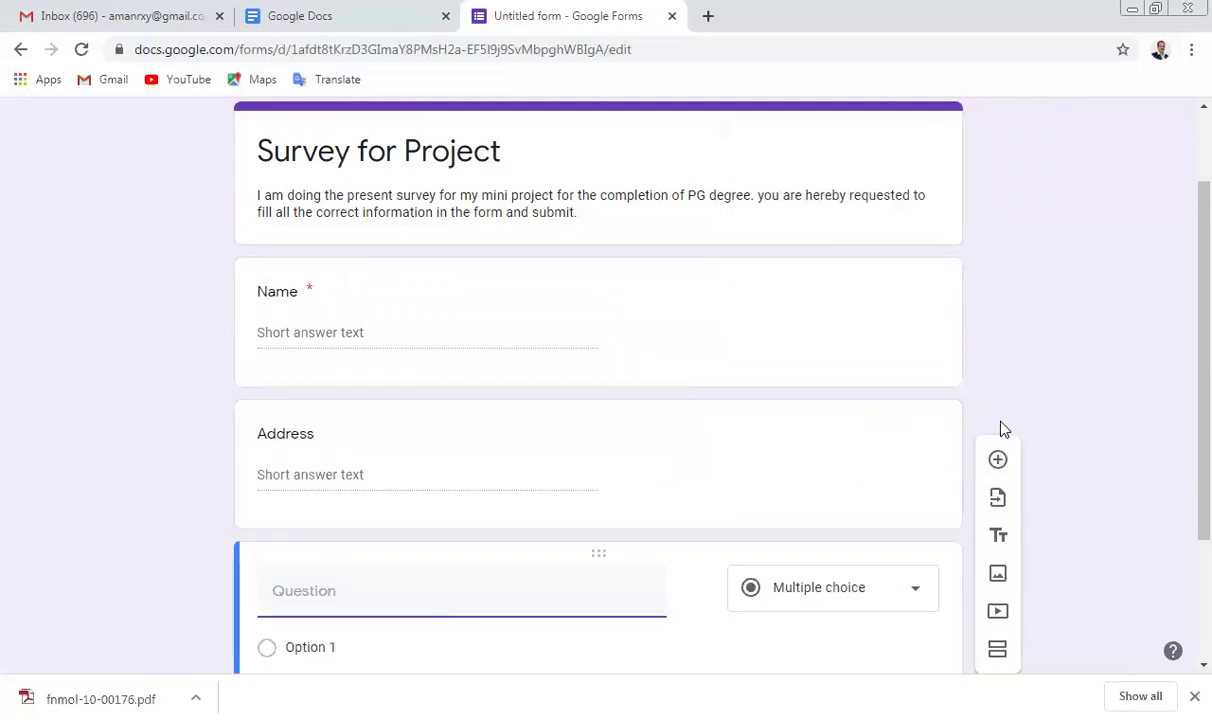
{"action": "scroll", "coordinate": [1184, 370], "scroll_direction": "down", "scroll_amount": 1}
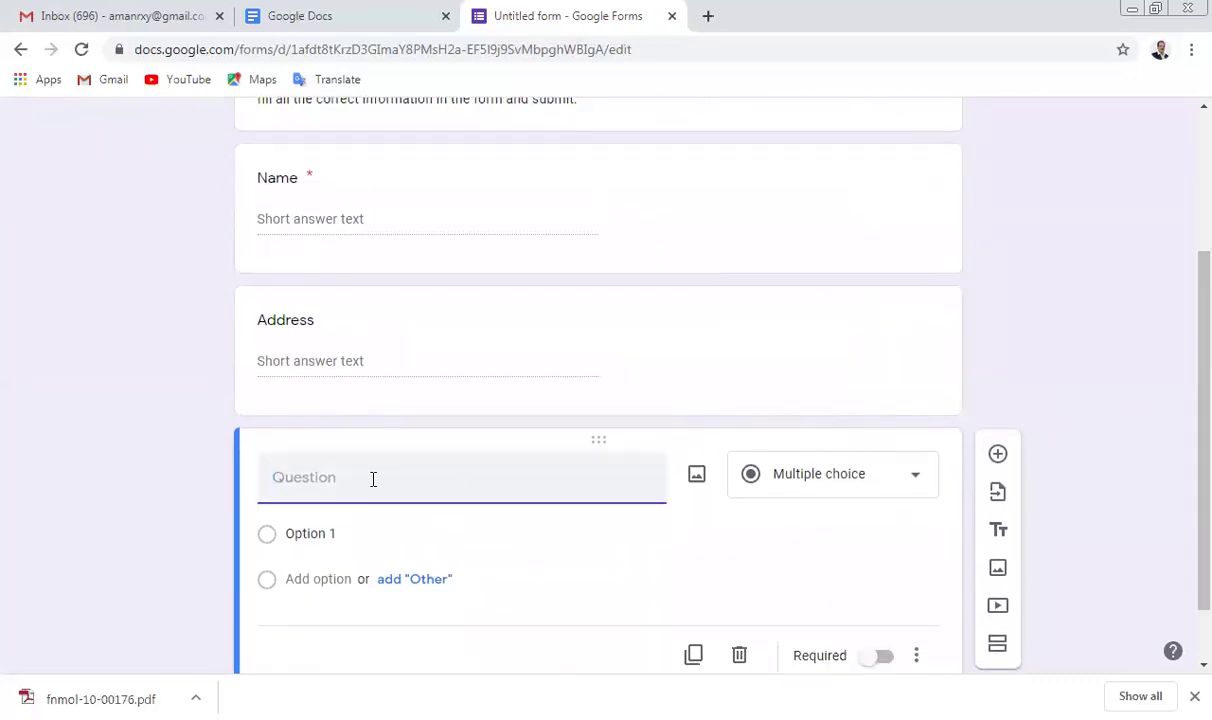
{"action": "type", "text": "contact number"}
Step: Add a Multiple choice question titled "1. your age" below the contact number question
{"action": "left_click", "coordinate": [999, 457]}
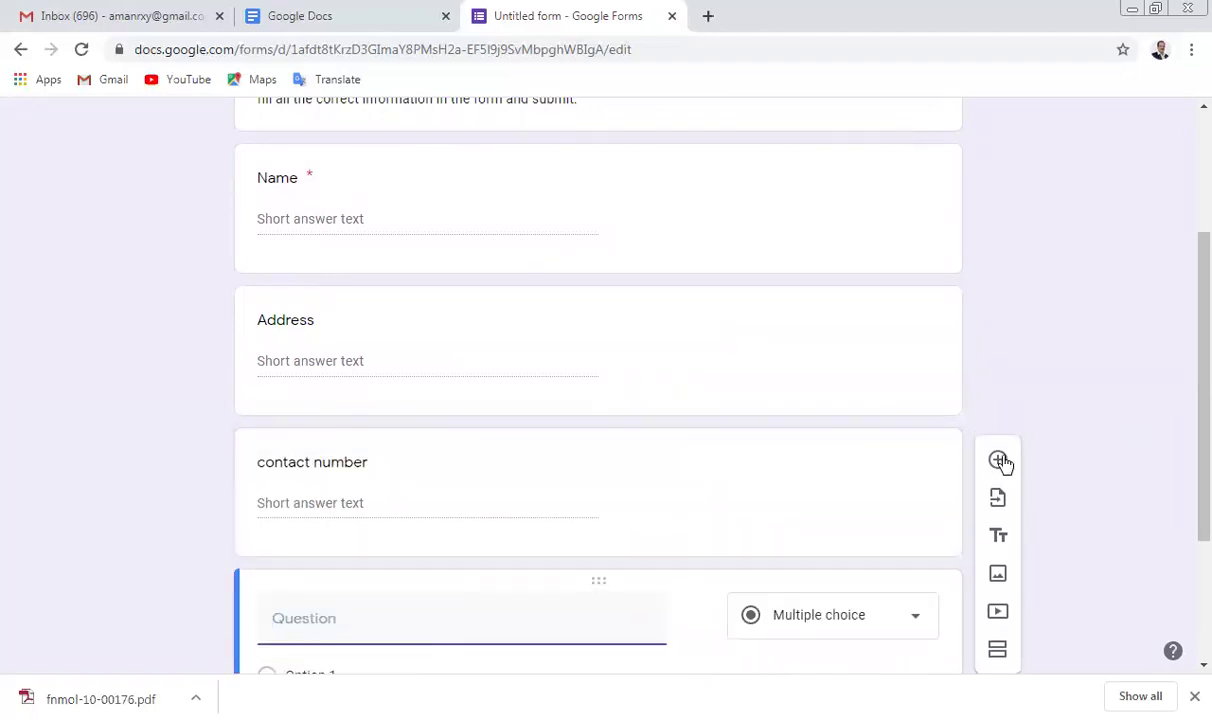
{"action": "scroll", "coordinate": [1182, 340], "scroll_direction": "down", "scroll_amount": 2}
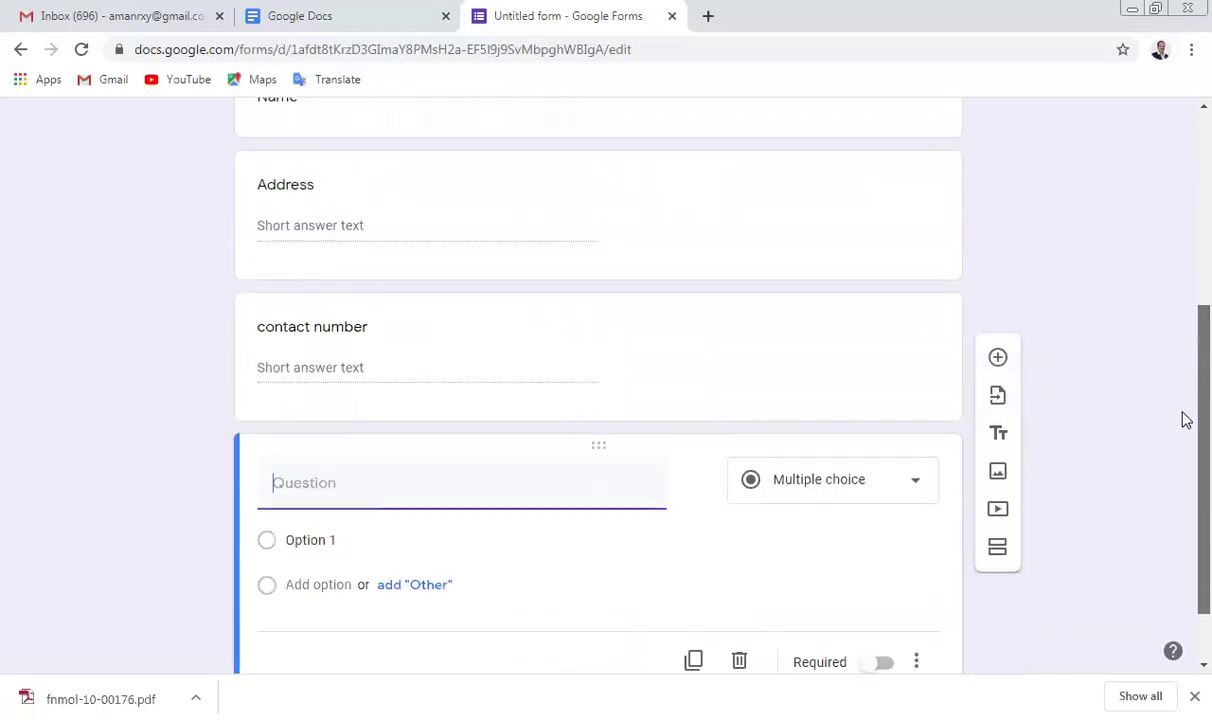
{"action": "type", "text": "1. "}
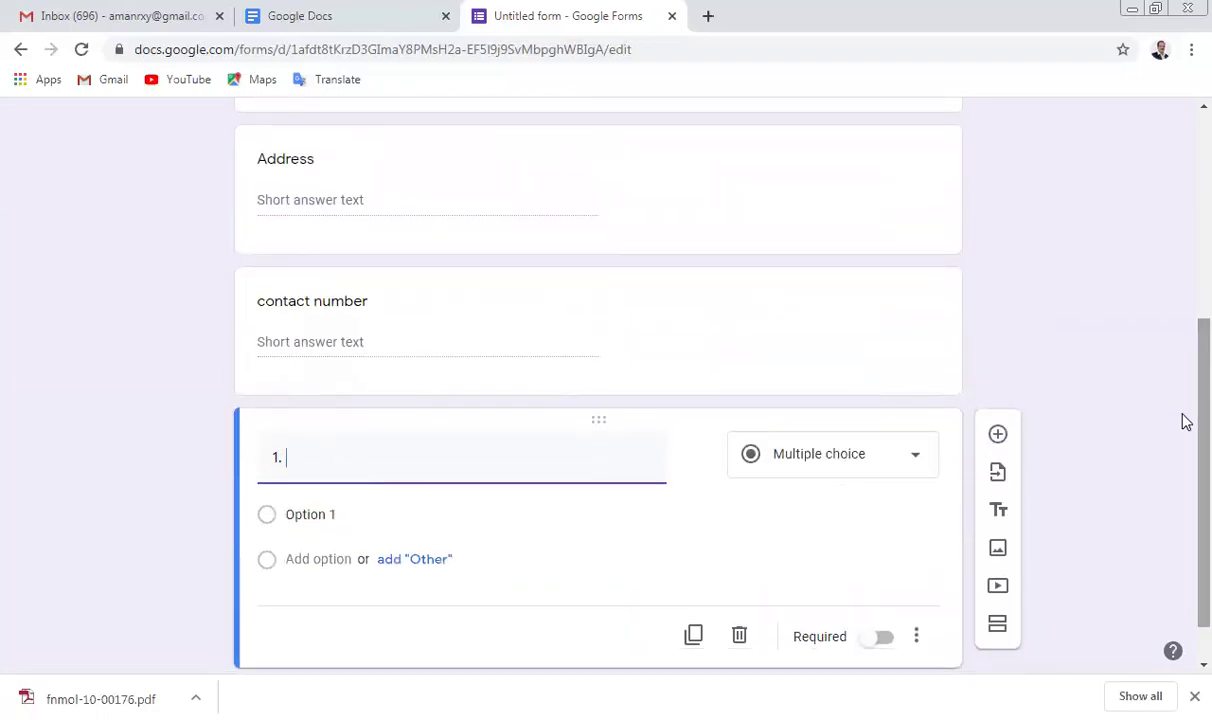
{"action": "type", "text": "your age"}
{"action": "left_click", "coordinate": [912, 455]}
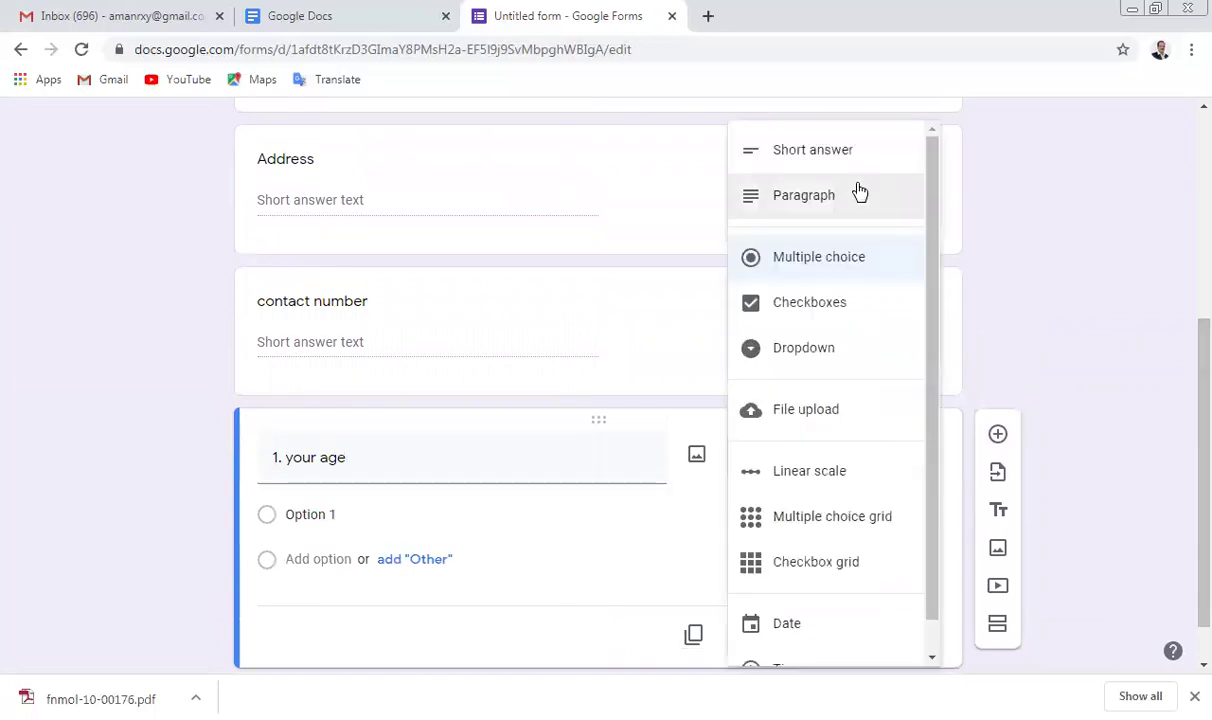
{"action": "left_click", "coordinate": [838, 262]}
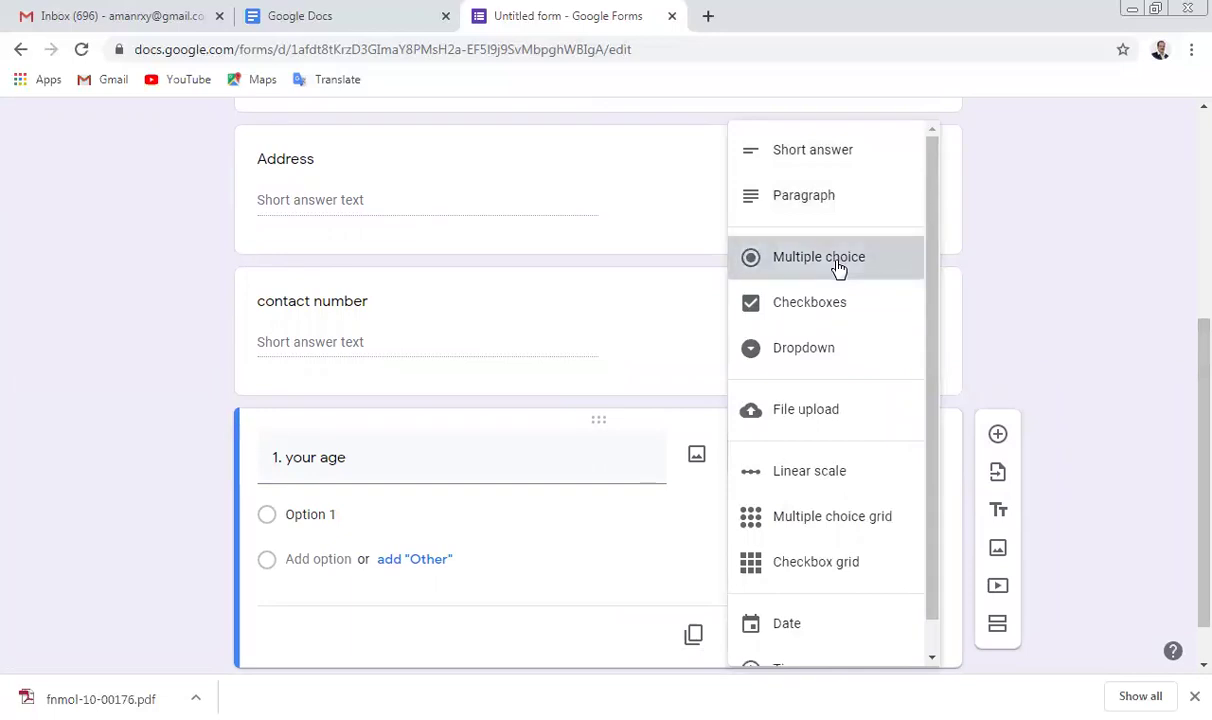
Step: Give the age question the options 20-30, 31-40, 41-50 and 51-60, and make it required
{"action": "left_click", "coordinate": [326, 508]}
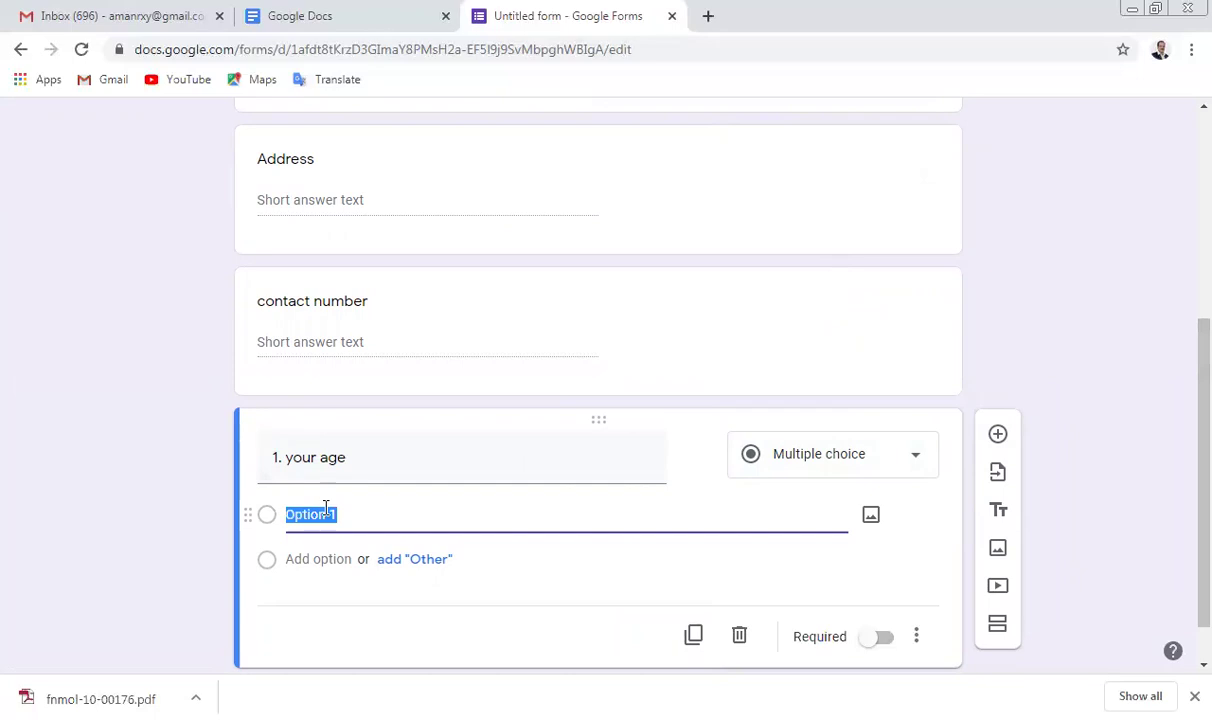
{"action": "type", "text": "20-30"}
{"action": "left_click", "coordinate": [320, 558]}
{"action": "type", "text": "31"}
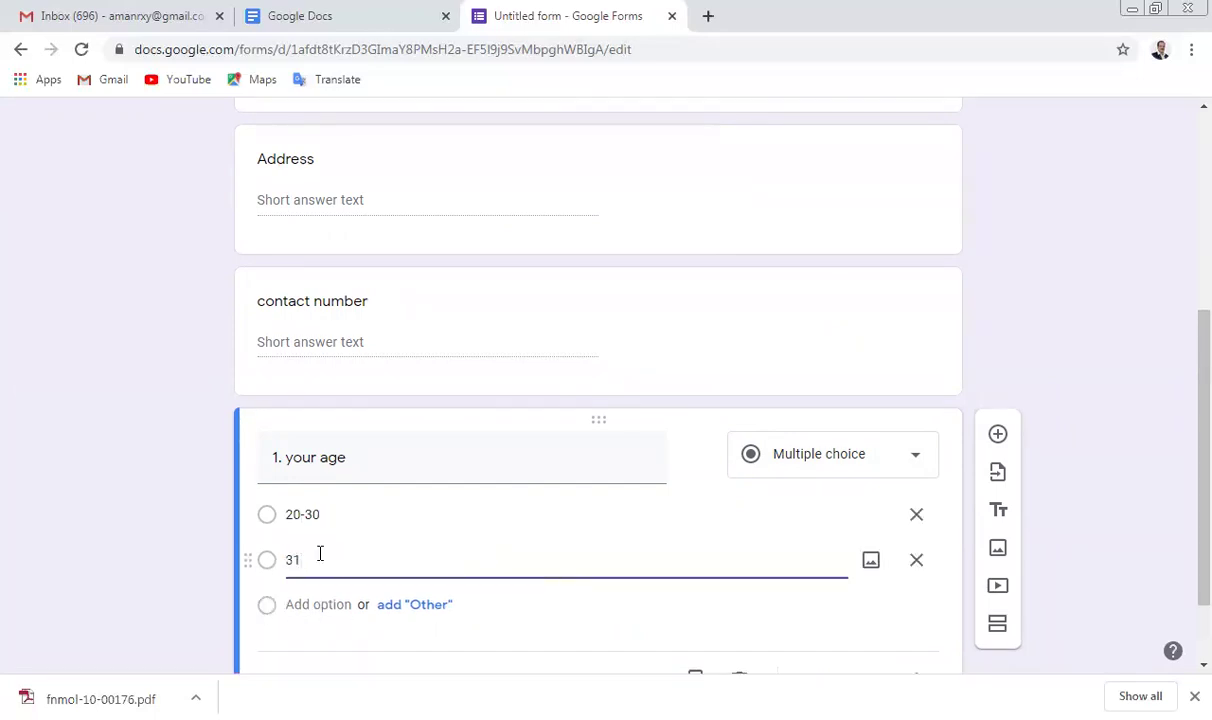
{"action": "type", "text": "-40"}
{"action": "left_click", "coordinate": [314, 603]}
{"action": "type", "text": "41-50"}
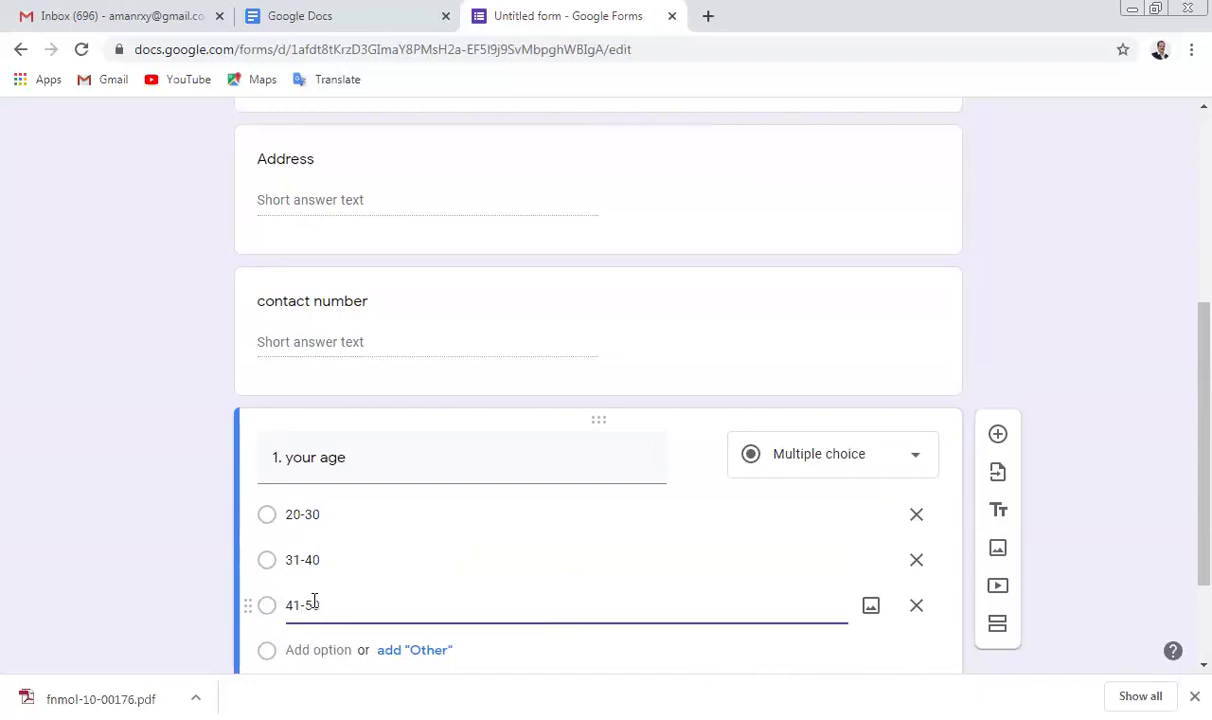
{"action": "left_click", "coordinate": [314, 650]}
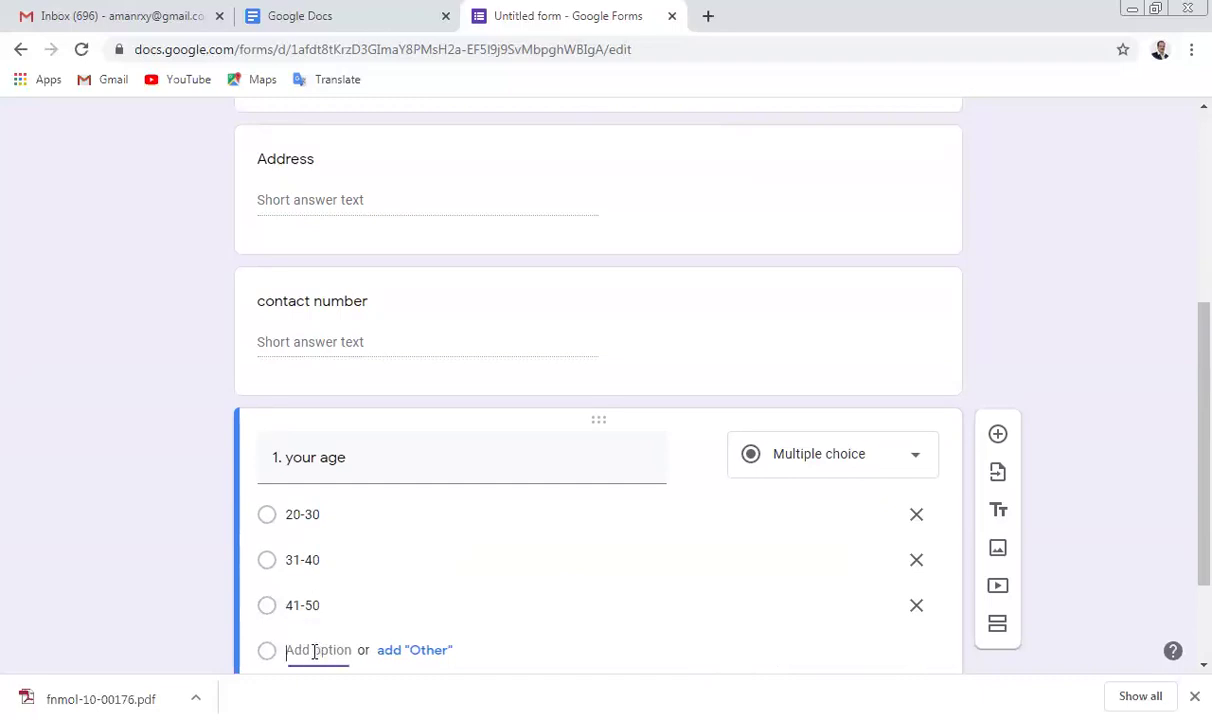
{"action": "type", "text": "51-60"}
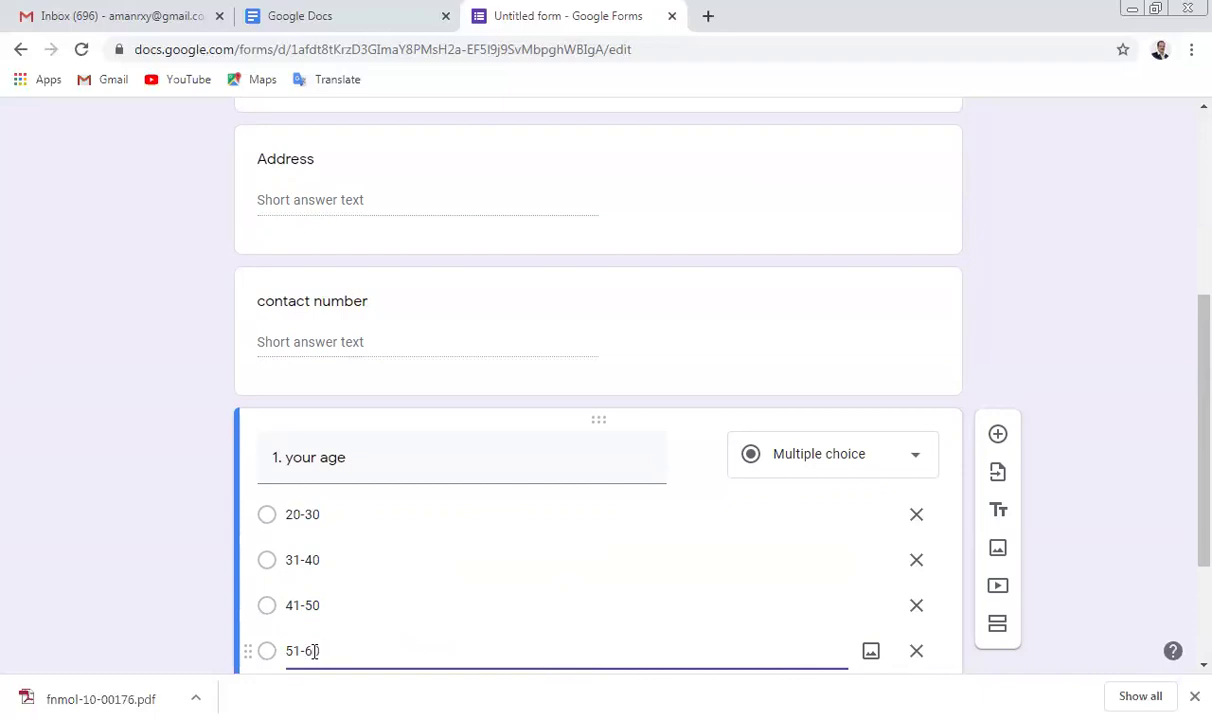
{"action": "left_click_drag", "start_coordinate": [1186, 385], "coordinate": [1186, 459]}
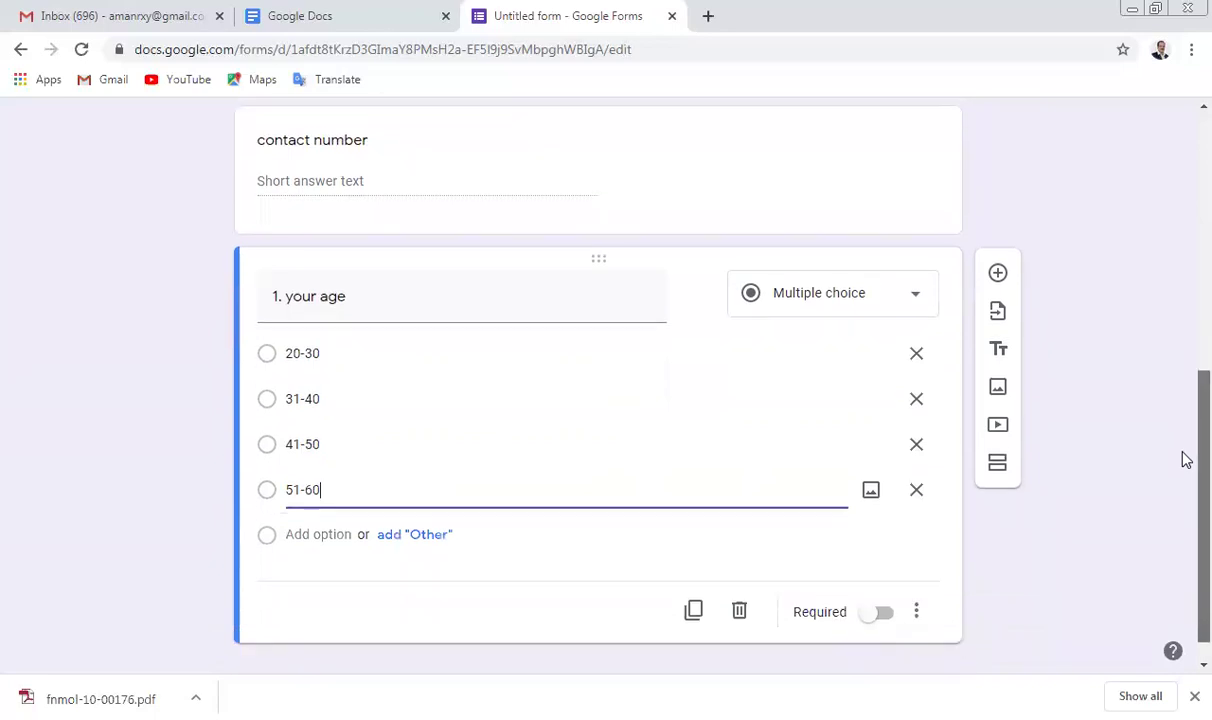
{"action": "left_click", "coordinate": [884, 614]}
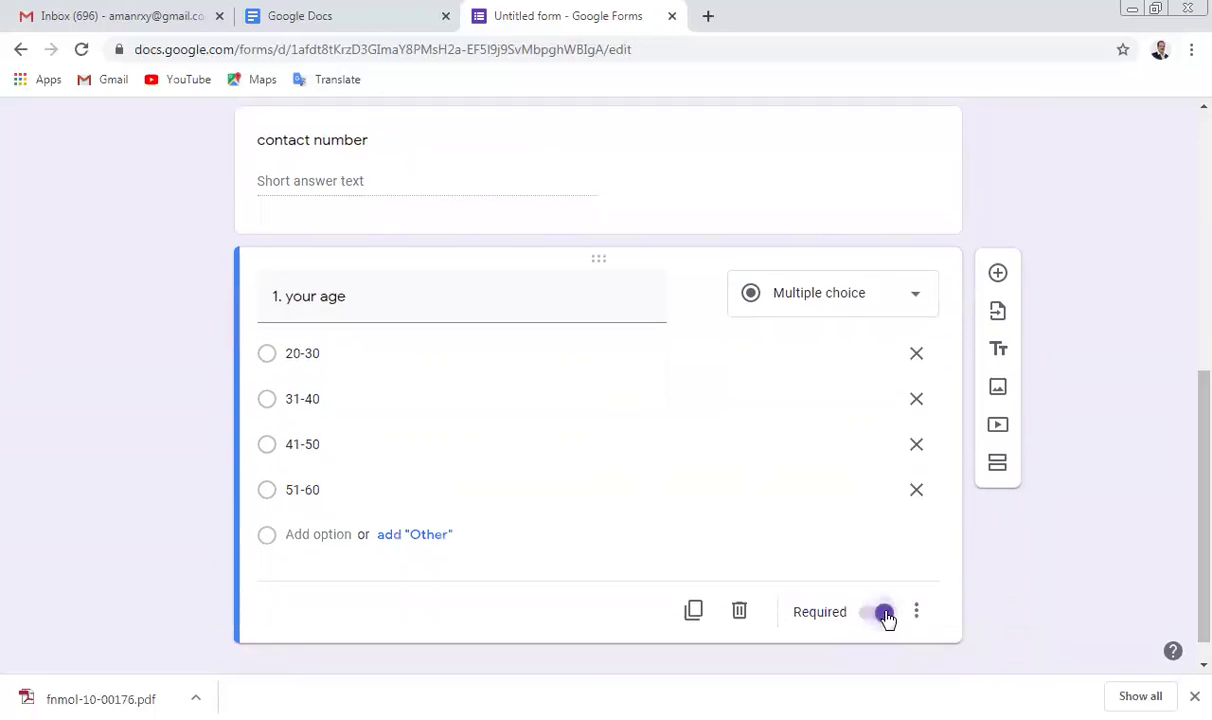
Step: Add a Multiple choice question titled "2. from how many years you are diabetic?" below the age question
{"action": "left_click", "coordinate": [997, 275]}
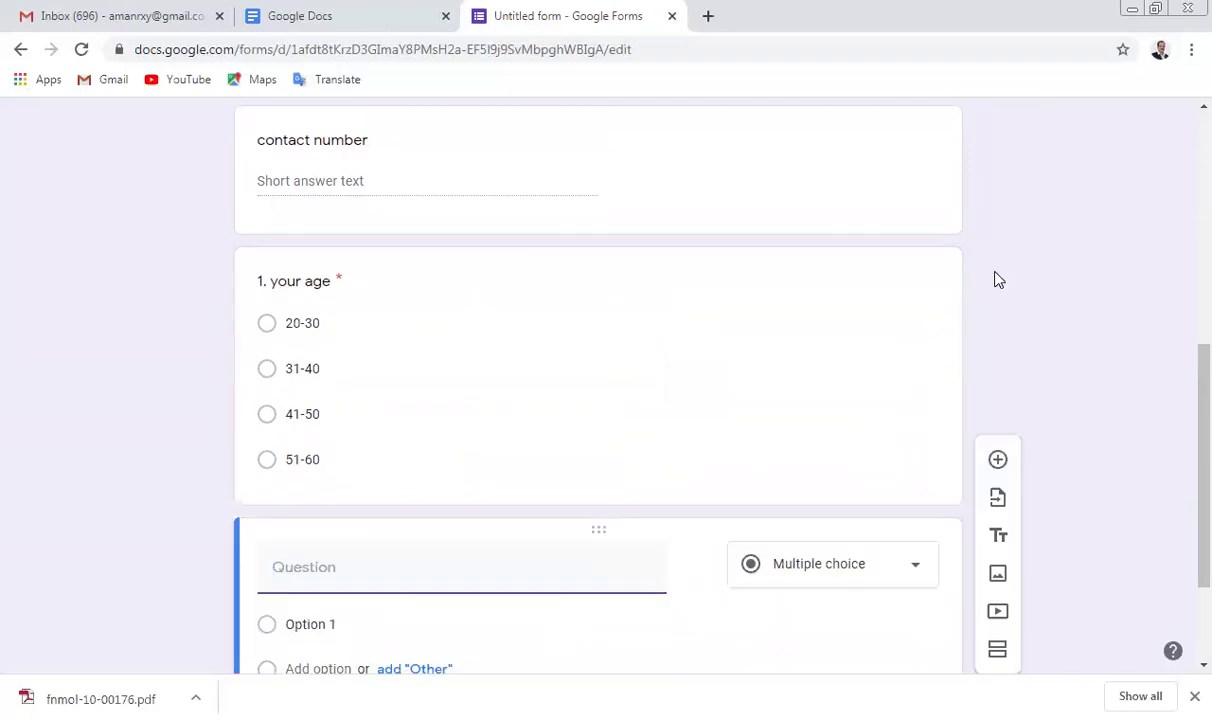
{"action": "type", "text": "2. from how man"}
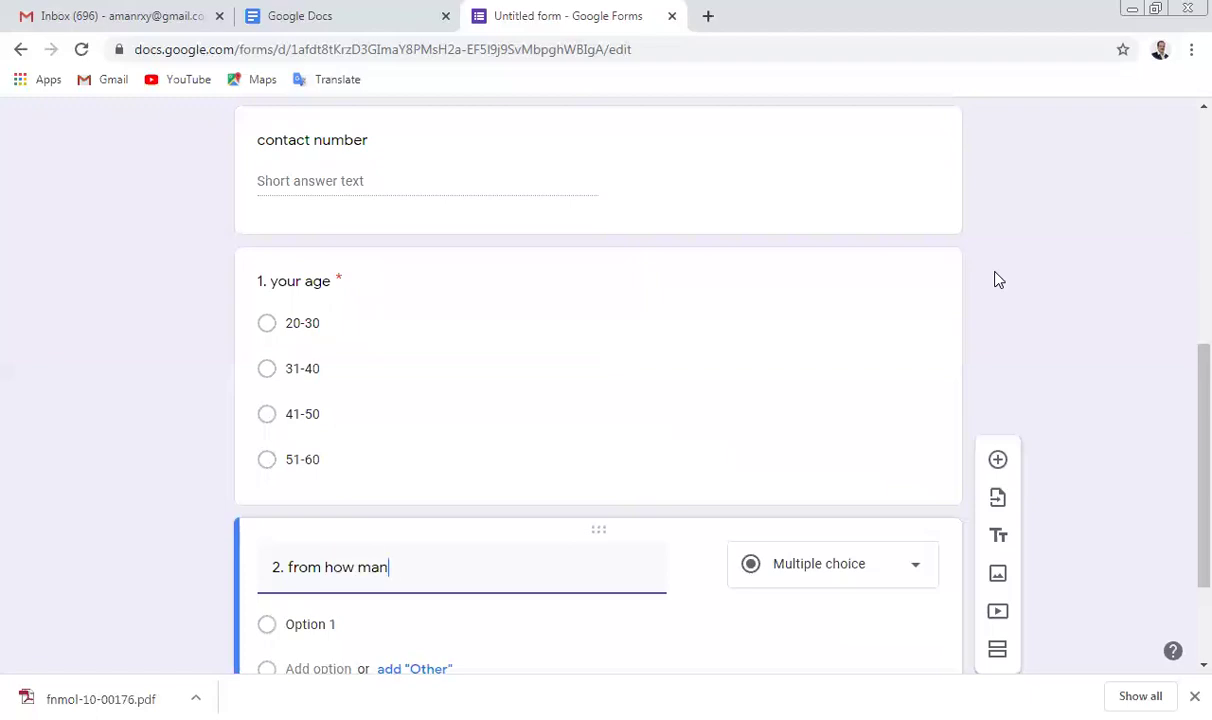
{"action": "type", "text": "y years you are"}
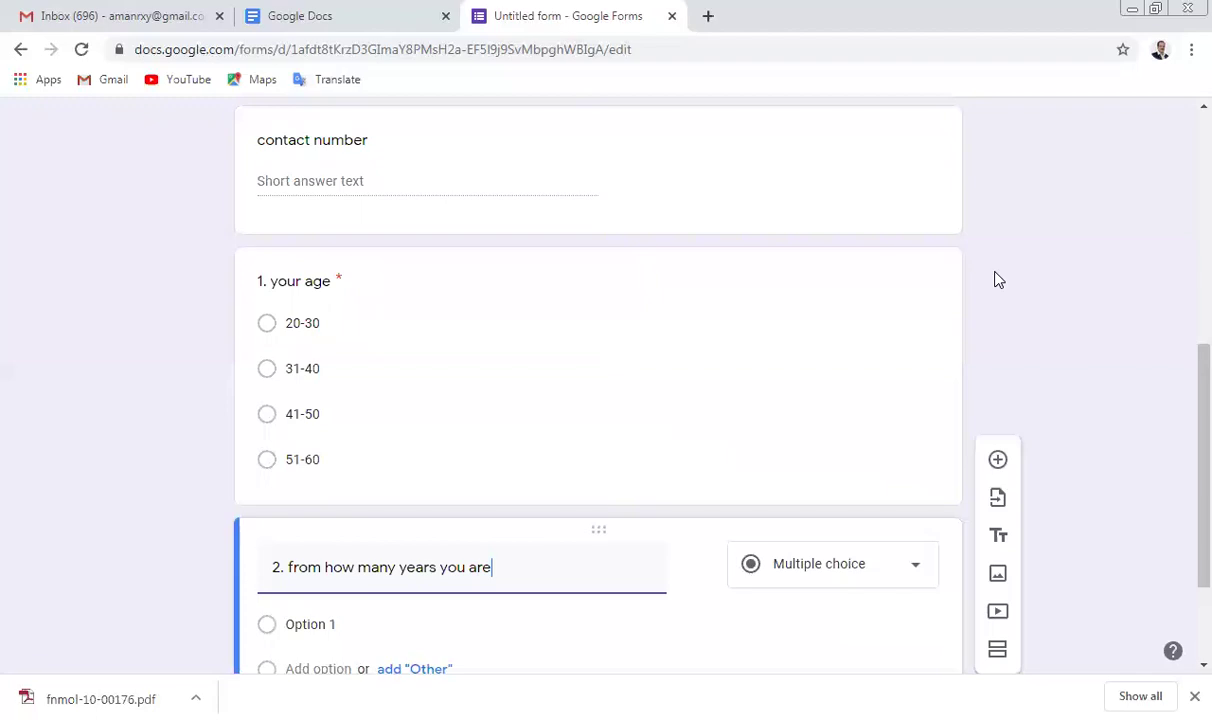
{"action": "type", "text": " diabetic?"}
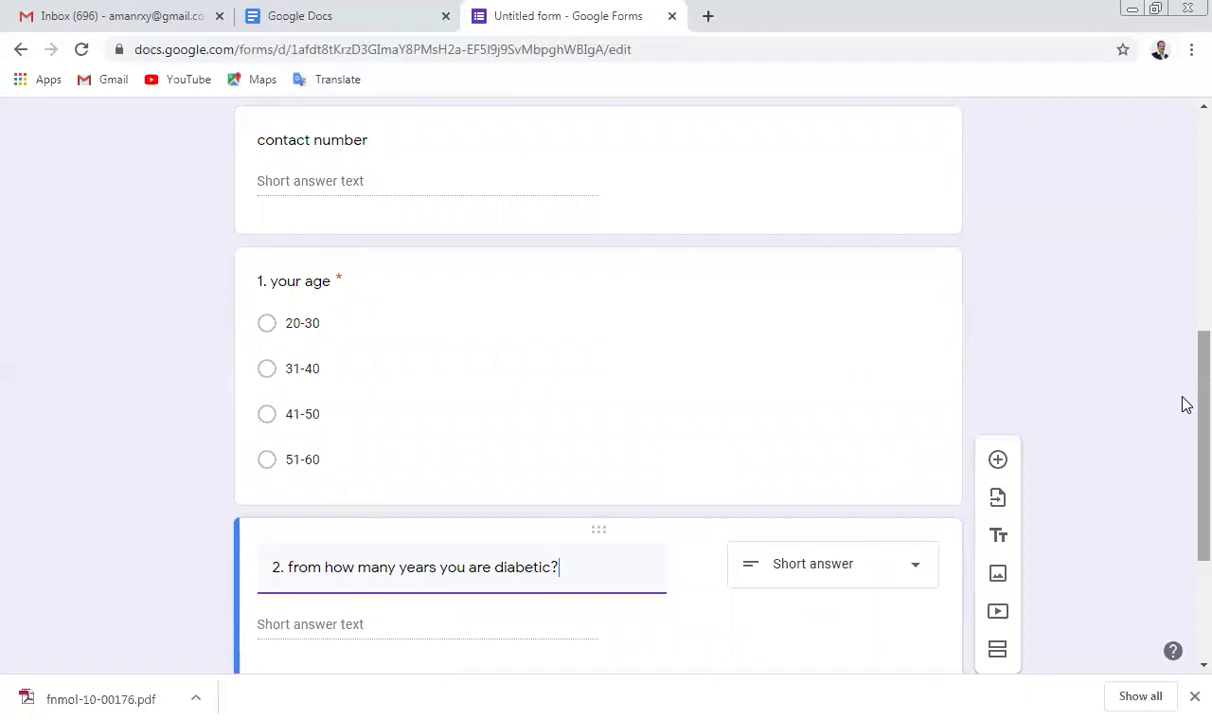
{"action": "scroll", "coordinate": [1185, 404], "scroll_direction": "down", "scroll_amount": 2}
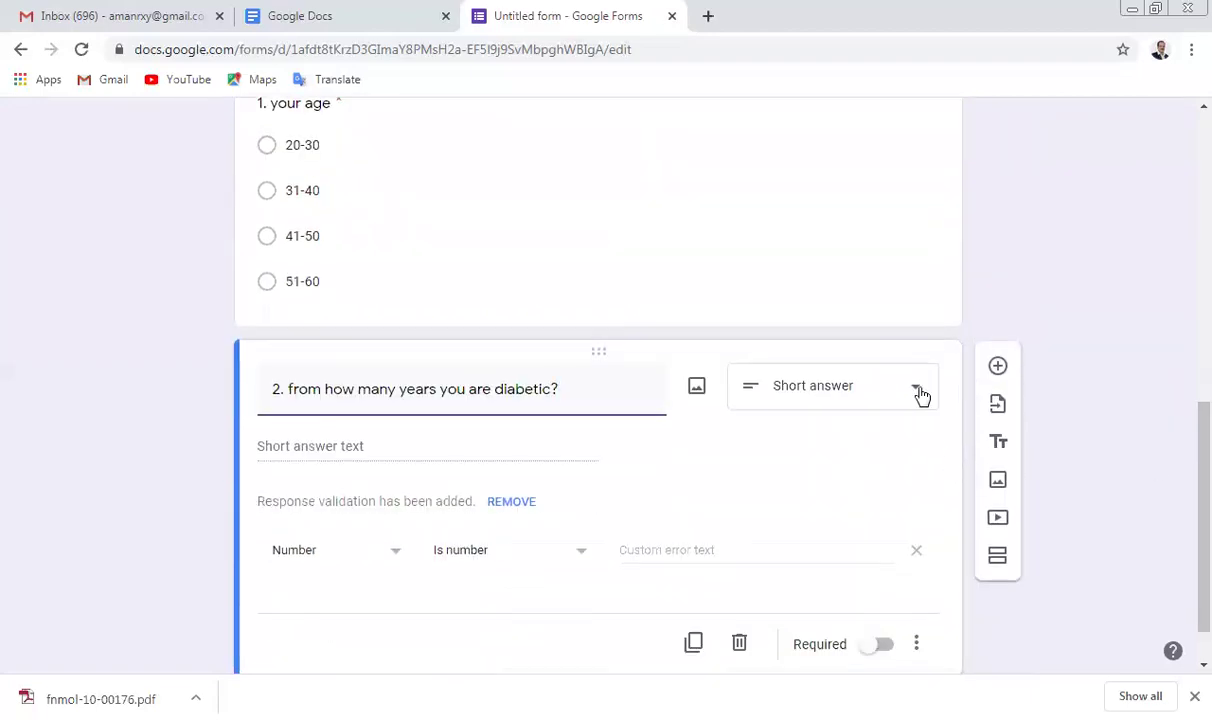
{"action": "left_click", "coordinate": [918, 391]}
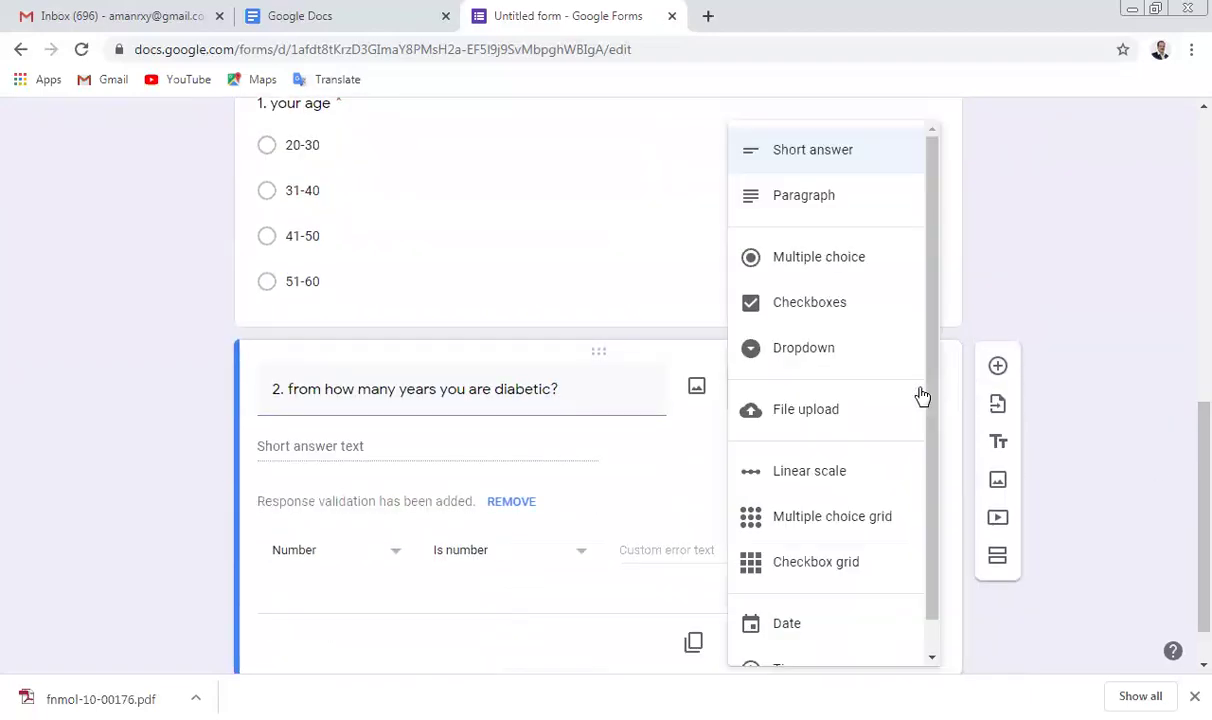
{"action": "left_click", "coordinate": [838, 259]}
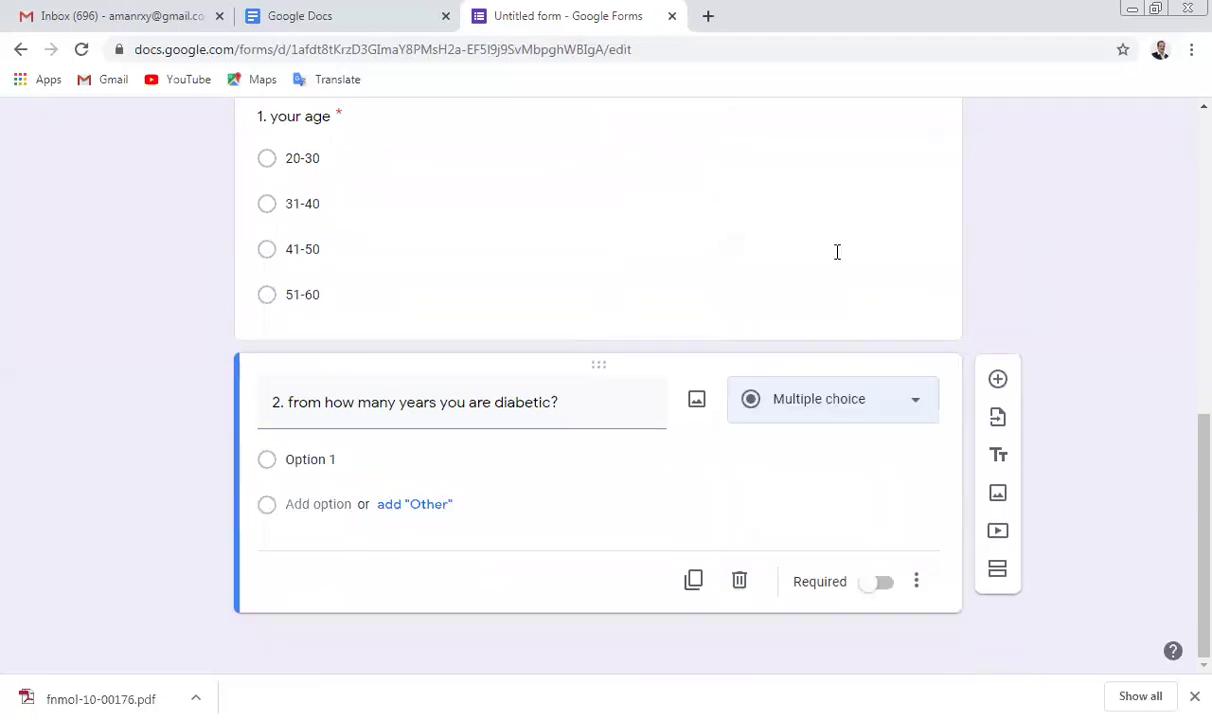
Step: Give the diabetes question the options 10-15 and 15-20, and make it required
{"action": "left_click", "coordinate": [344, 459]}
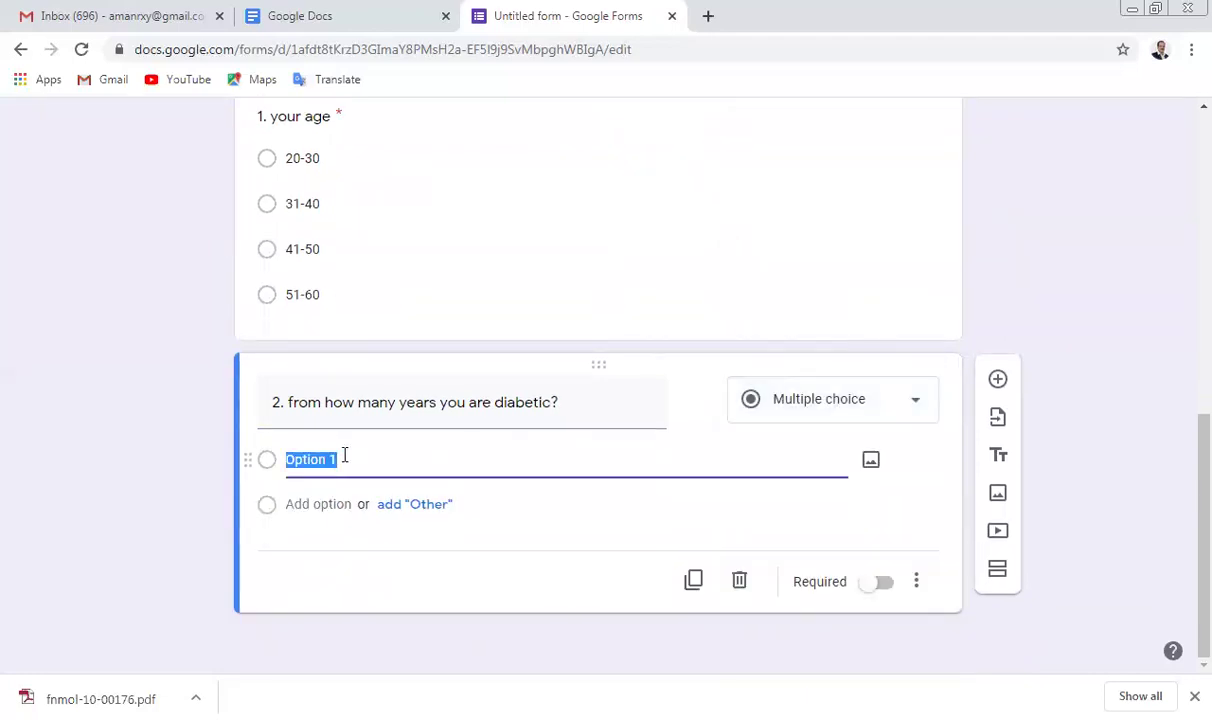
{"action": "type", "text": "10-15"}
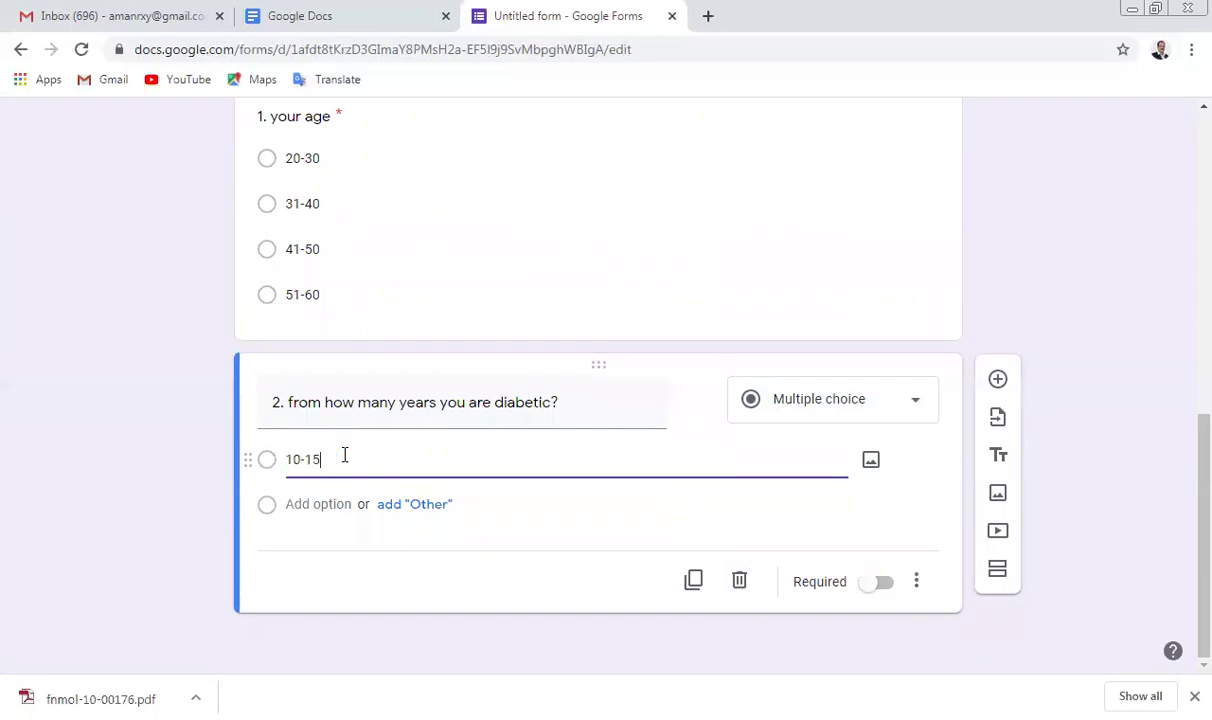
{"action": "left_click", "coordinate": [329, 506]}
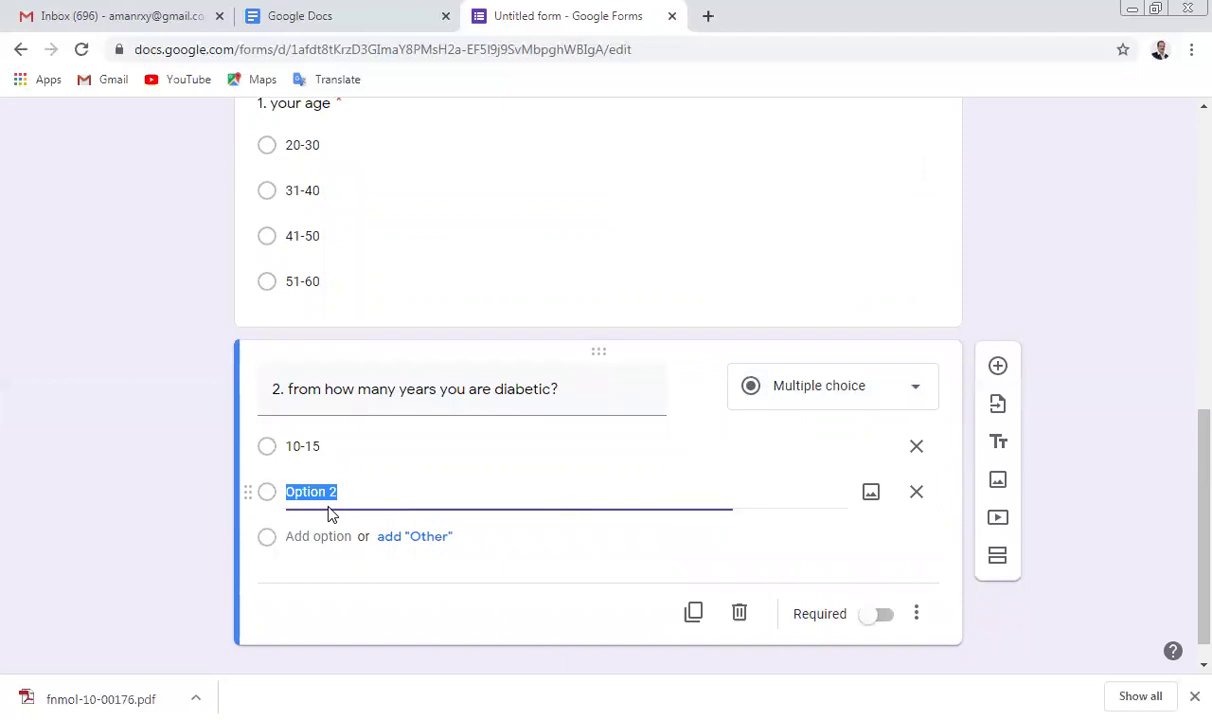
{"action": "type", "text": "20"}
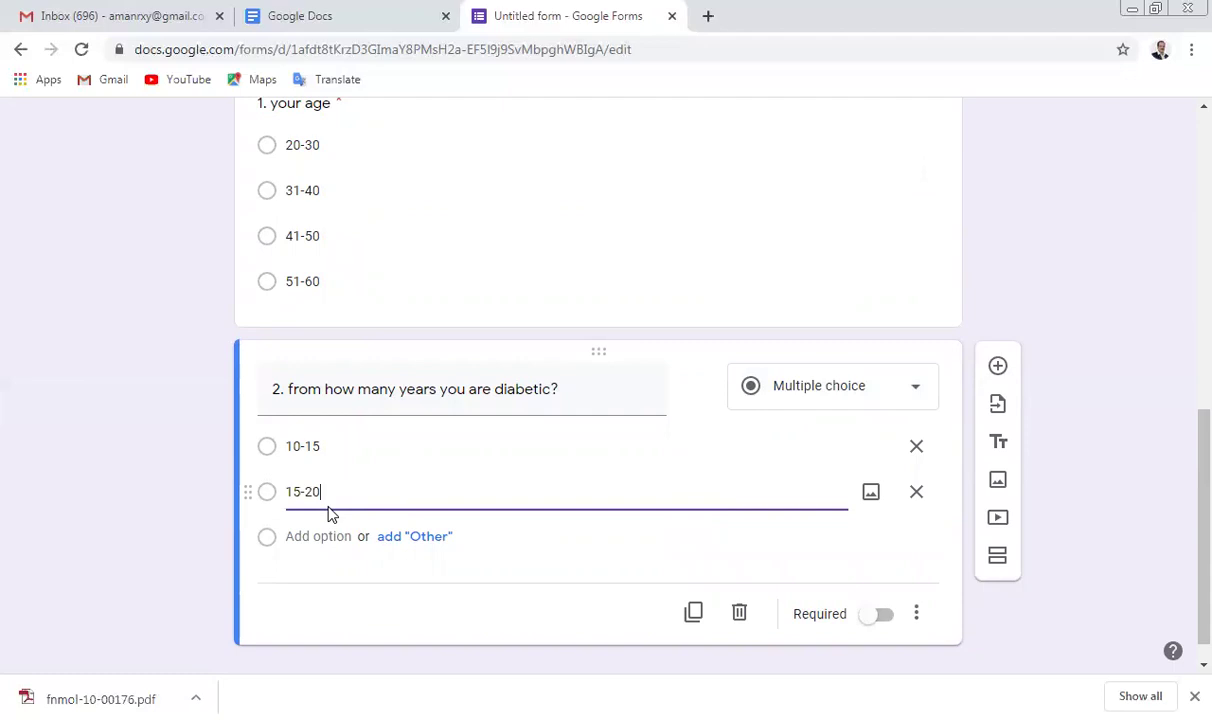
{"action": "left_click", "coordinate": [883, 626]}
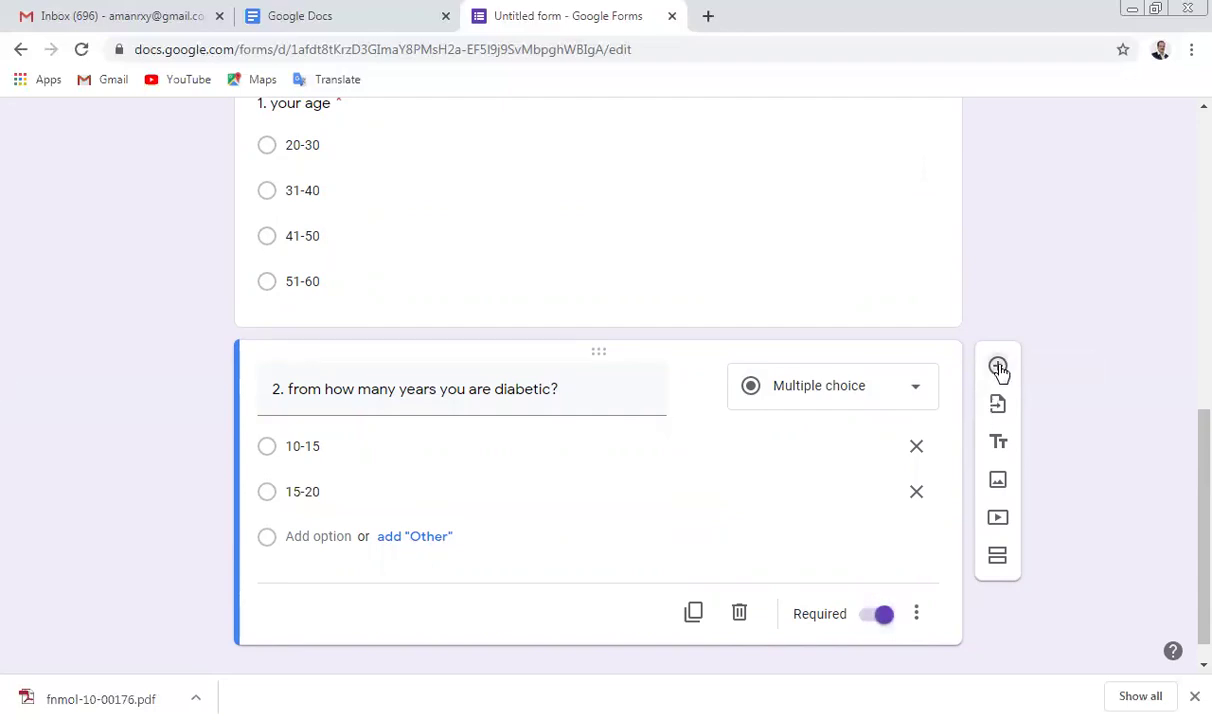
Step: Add a new question below the diabetes question and begin its title with "3."
{"action": "left_click", "coordinate": [998, 368]}
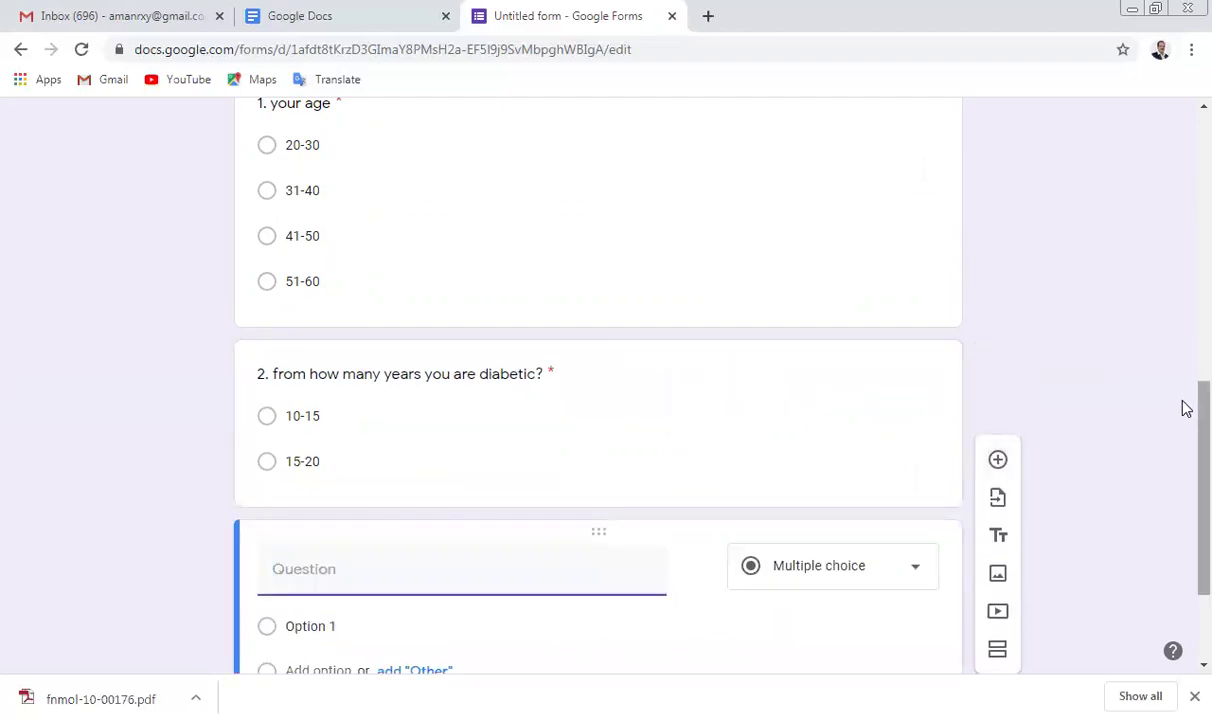
{"action": "type", "text": "3."}
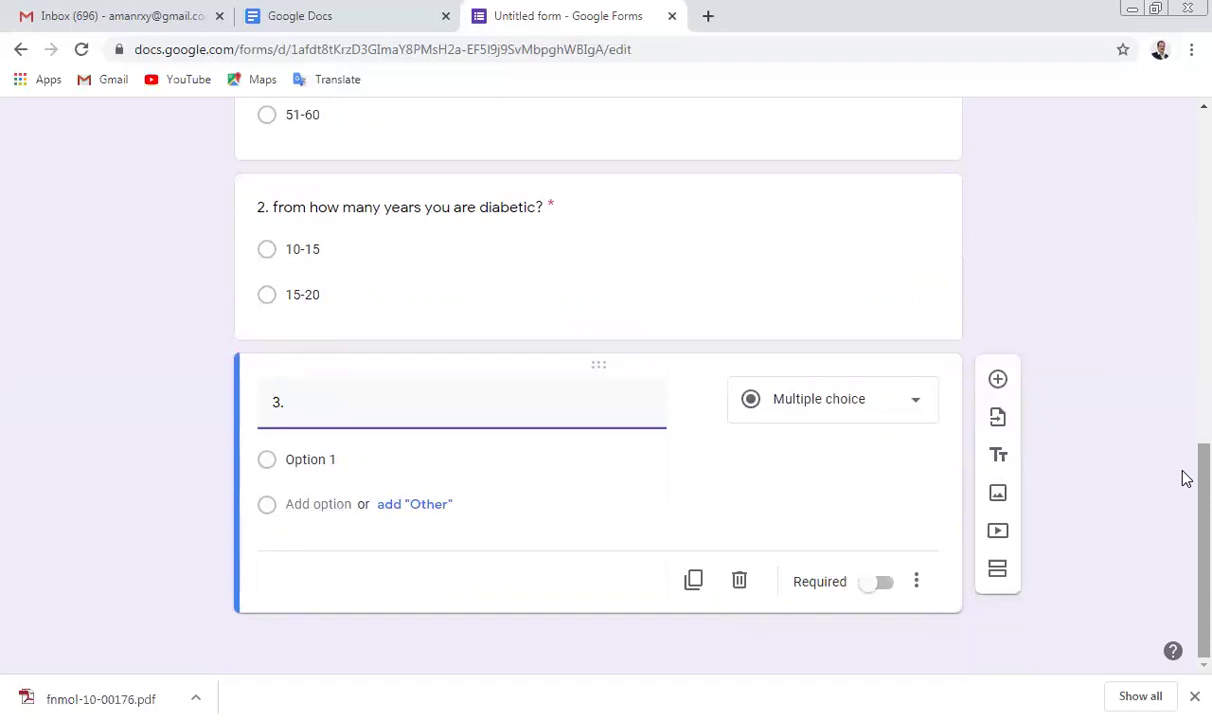
{"action": "left_click", "coordinate": [913, 404]}
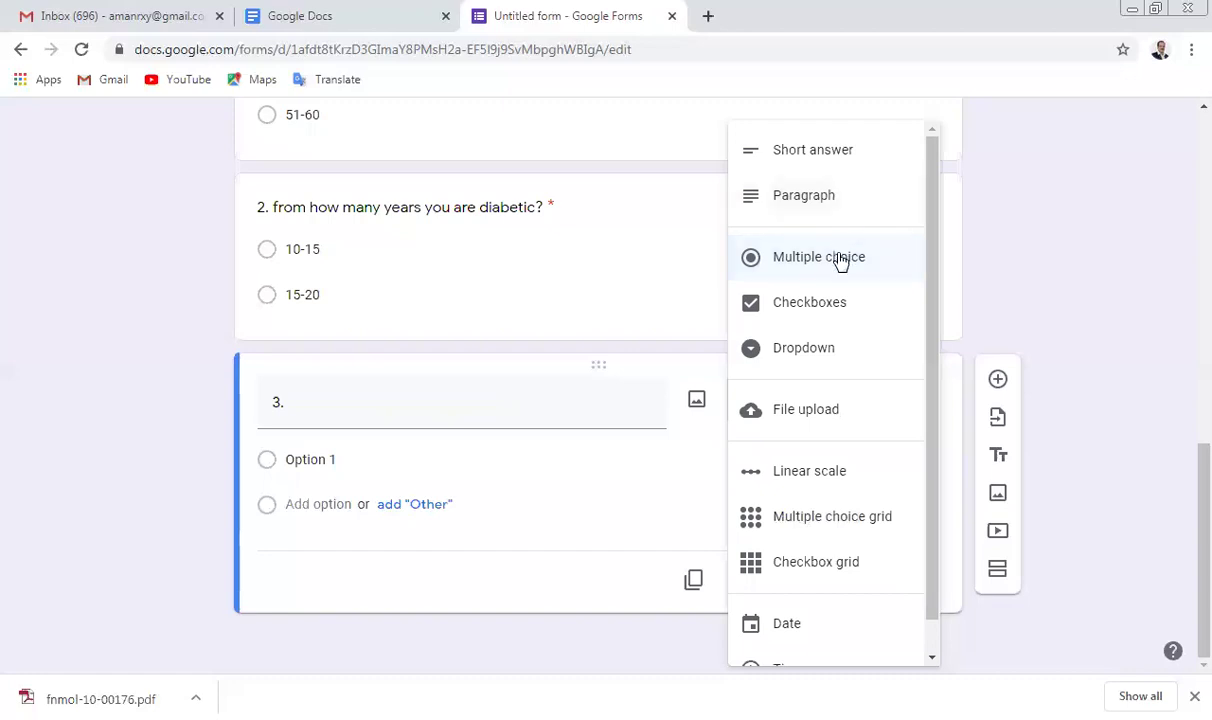
{"action": "left_click_drag", "start_coordinate": [930, 252], "coordinate": [930, 220]}
{"action": "left_click", "coordinate": [1069, 226]}
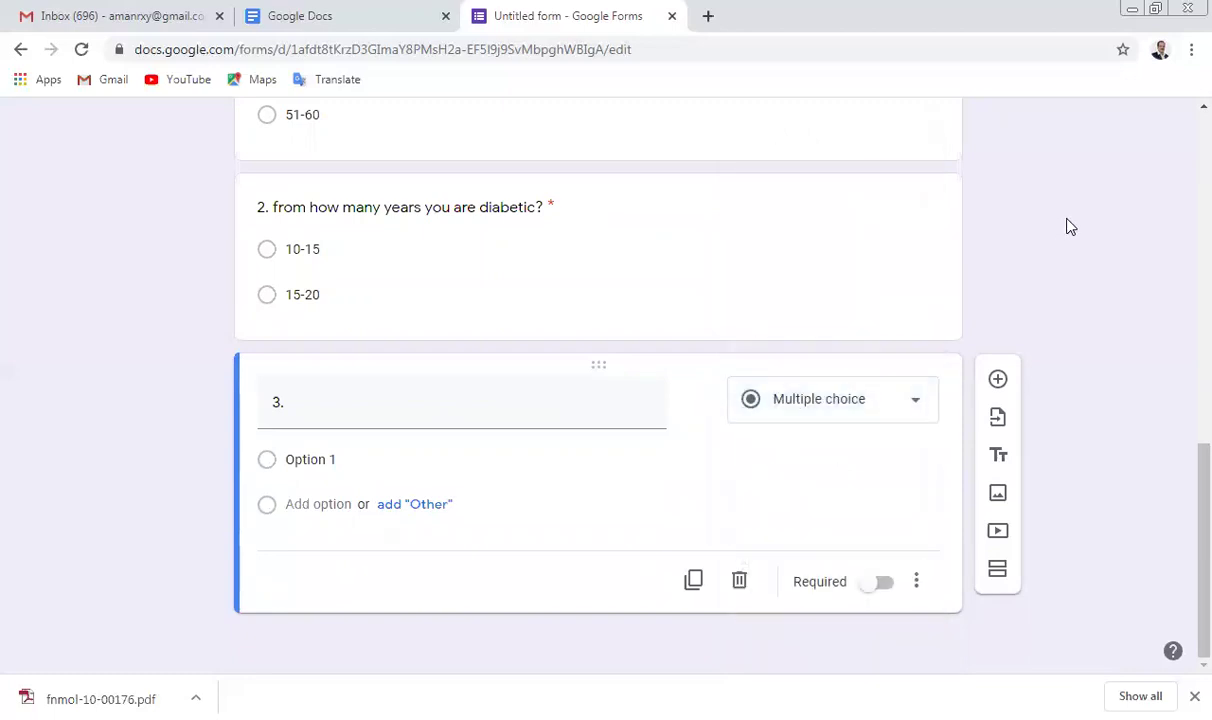
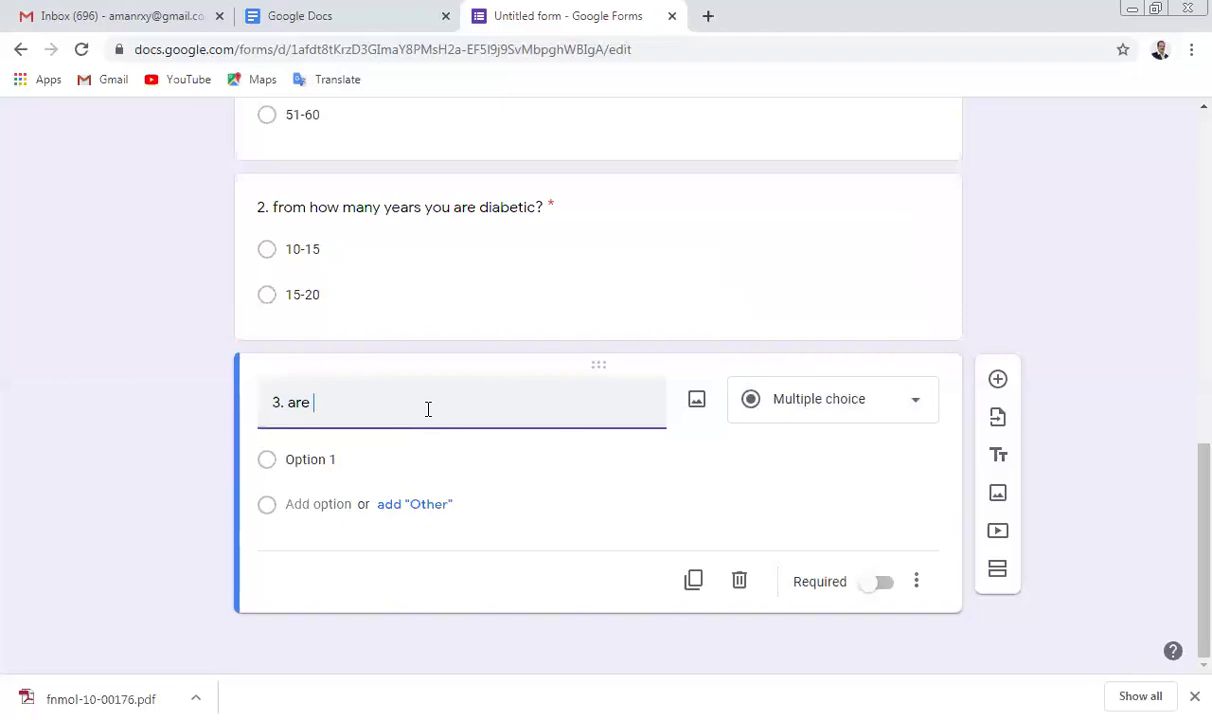
Step: Complete the third question as a required question titled "3. are you taking medicine regularly" with the options Yes and No
{"action": "type", "text": "king med"}
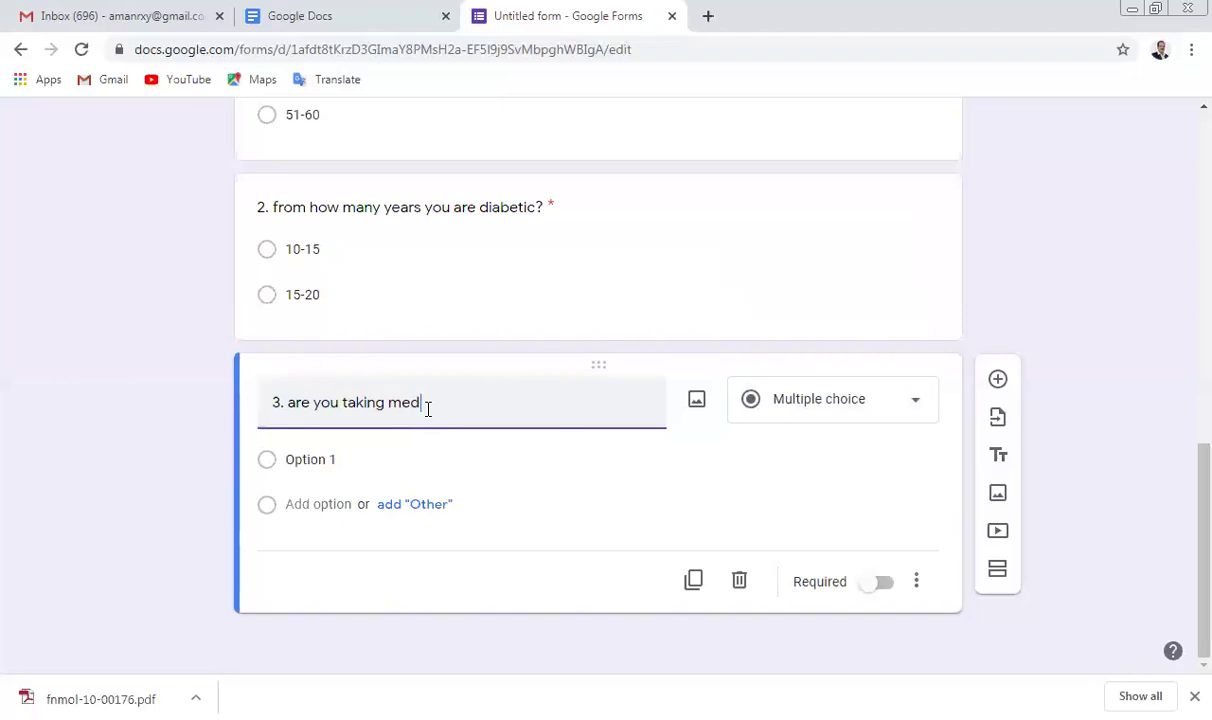
{"action": "type", "text": "icine regularly"}
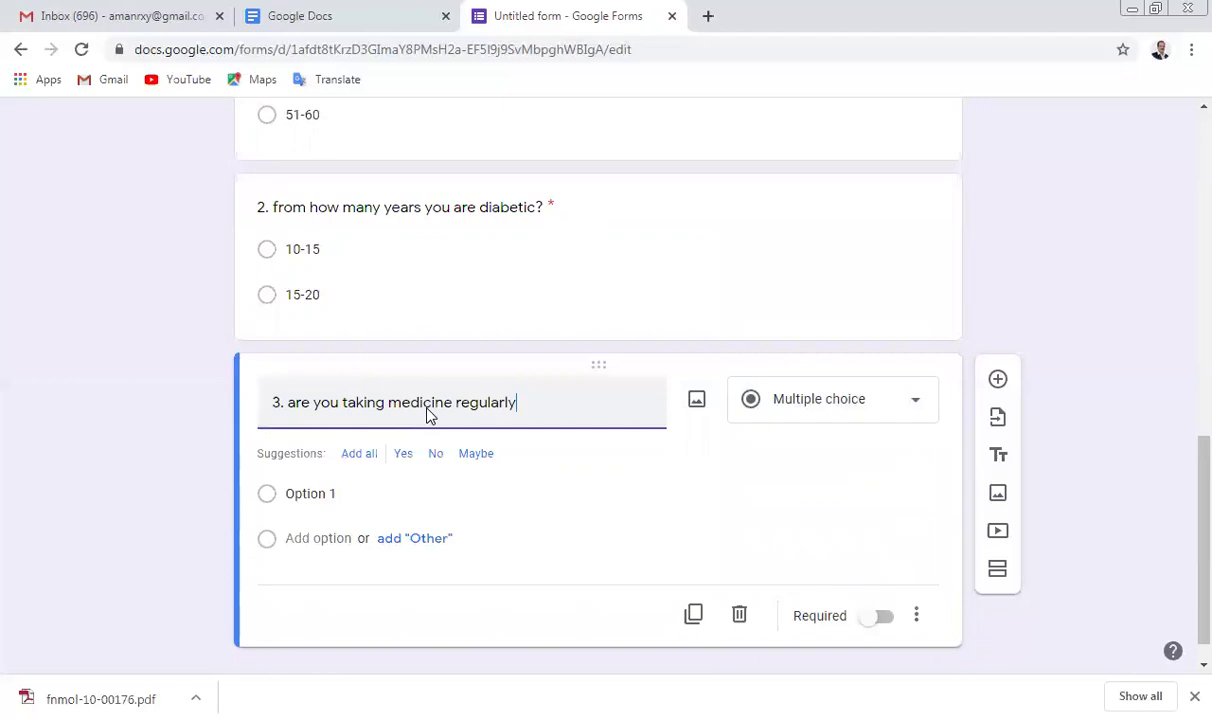
{"action": "left_click", "coordinate": [314, 490]}
{"action": "type", "text": "Yes"}
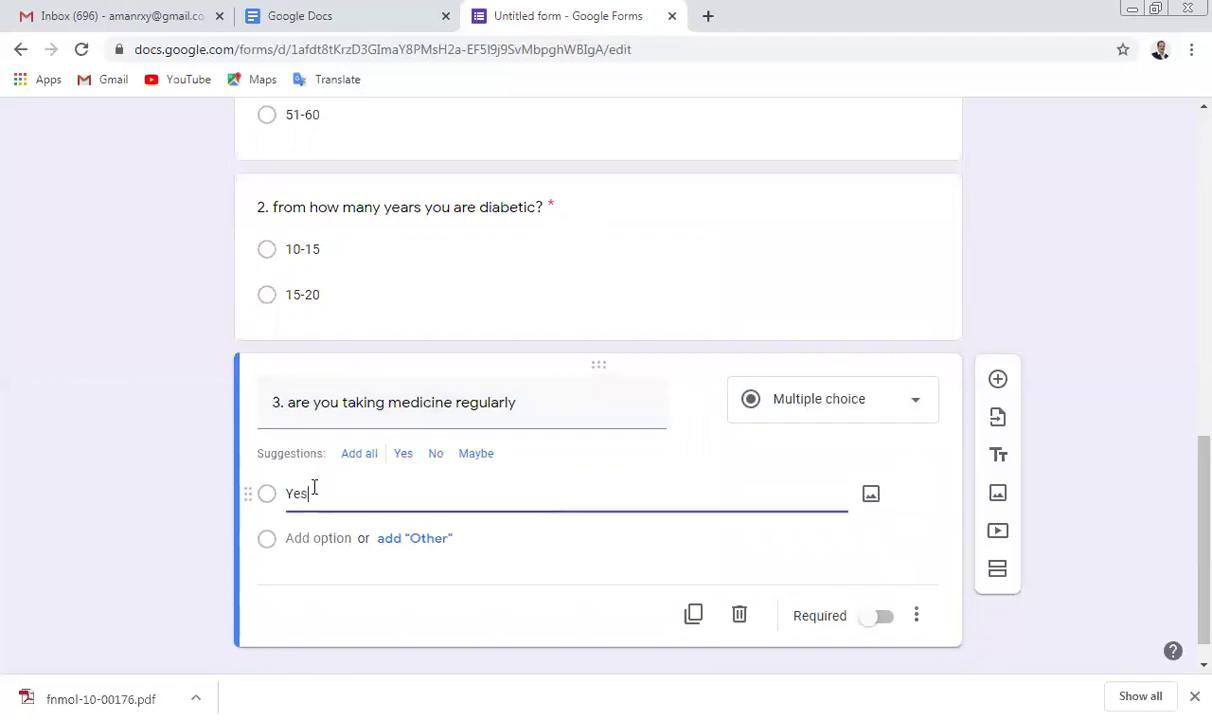
{"action": "left_click", "coordinate": [318, 538]}
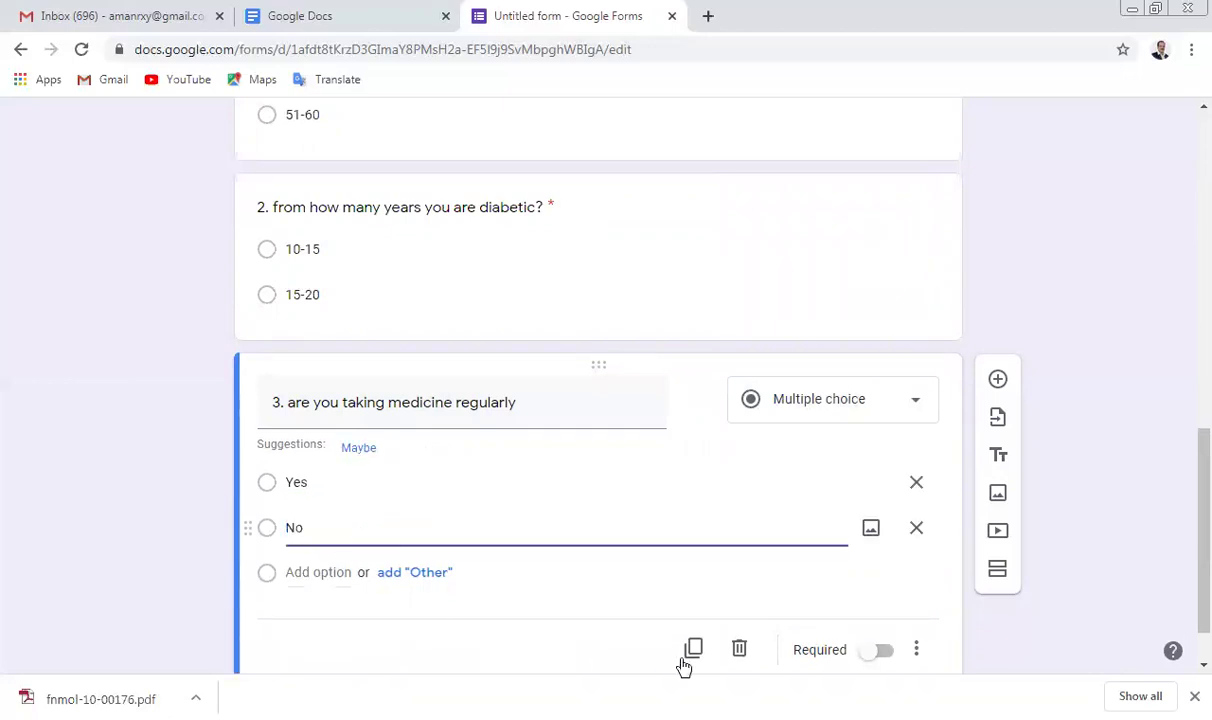
{"action": "left_click", "coordinate": [882, 652]}
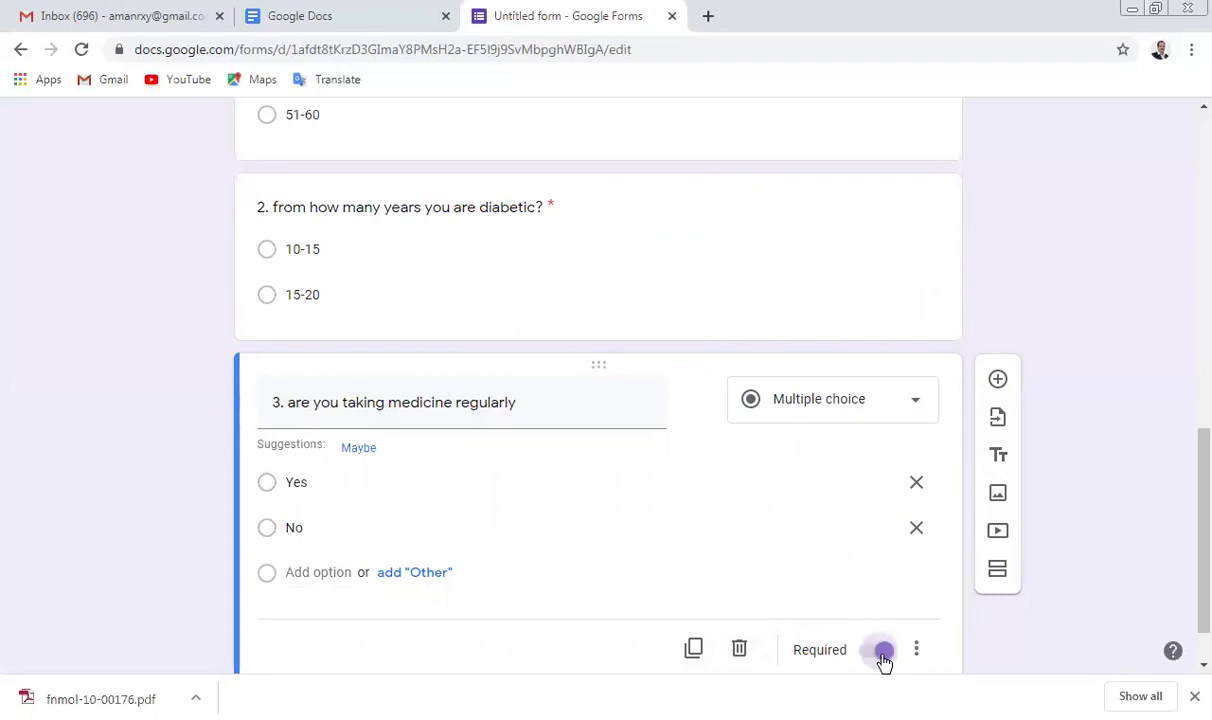
Step: Add a Multiple choice question titled "4. do you have any of the following symptoms" below the medicine question
{"action": "left_click", "coordinate": [998, 381]}
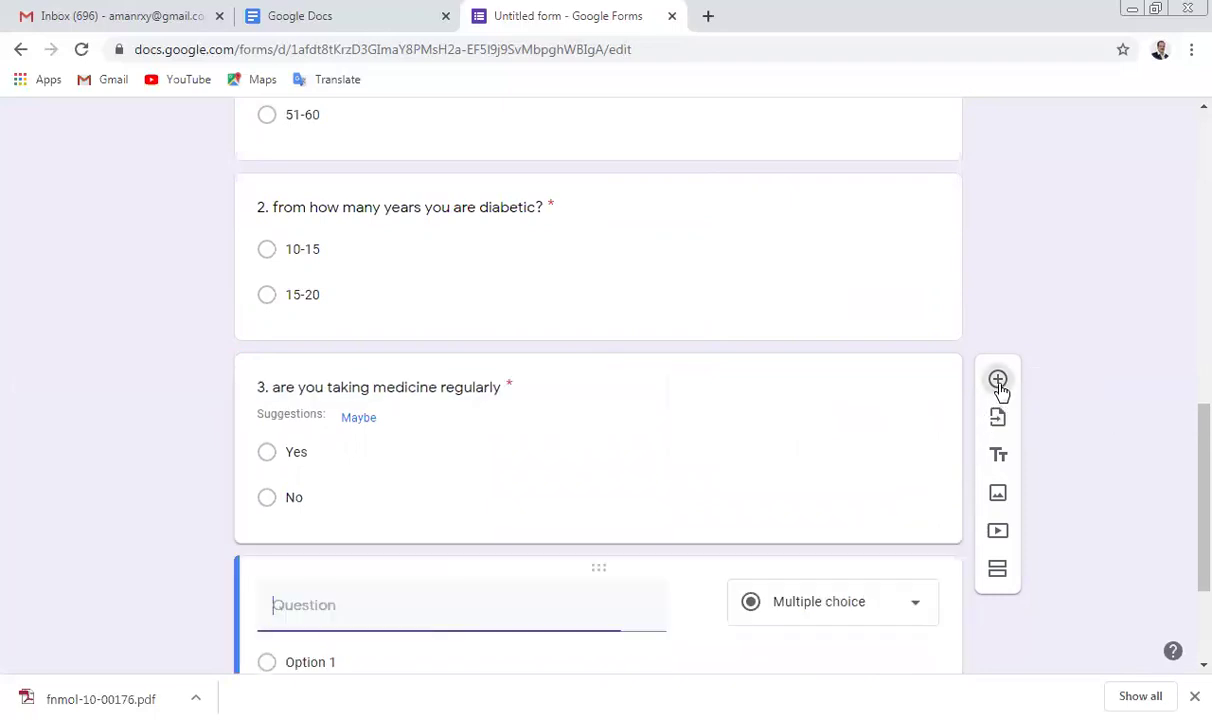
{"action": "scroll", "coordinate": [1182, 463], "scroll_direction": "down", "scroll_amount": 2}
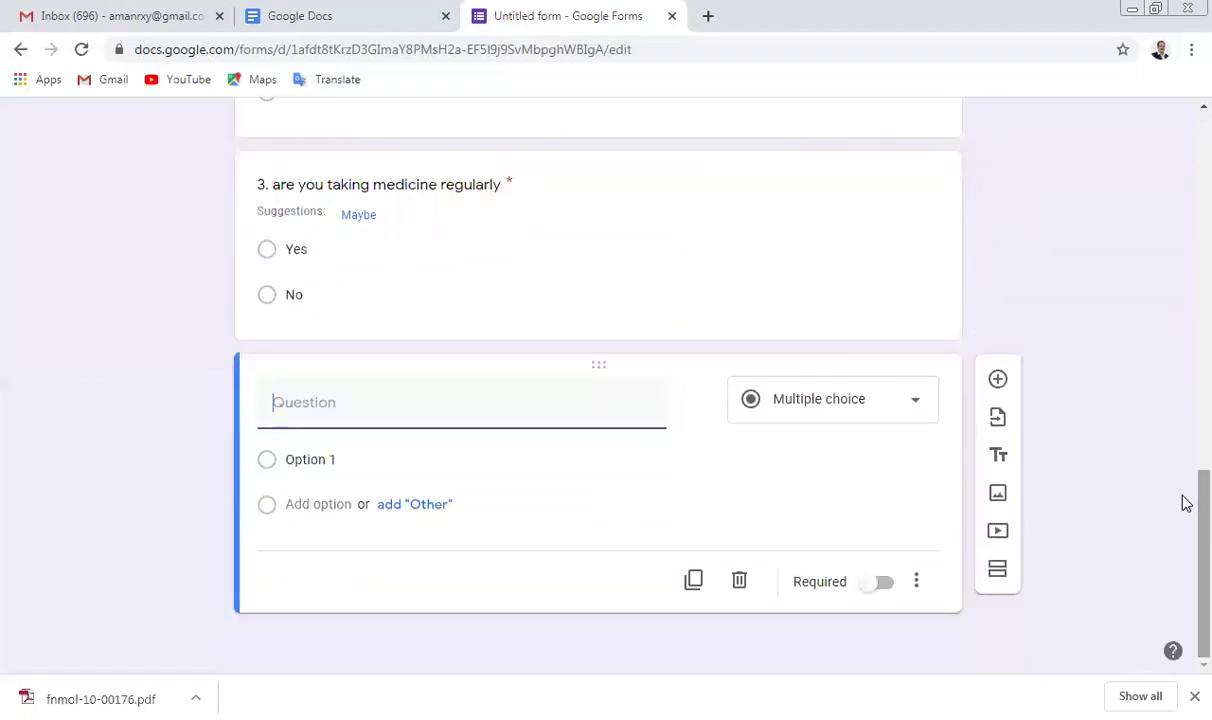
{"action": "type", "text": "4. "}
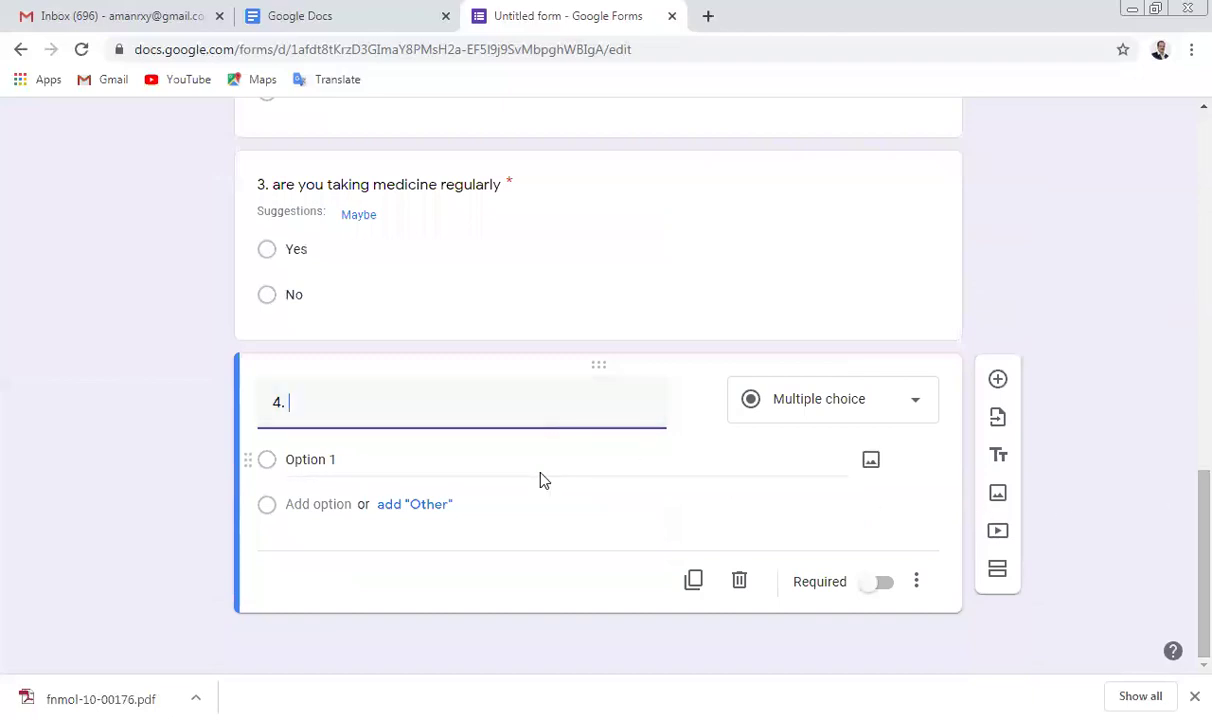
{"action": "type", "text": "do you have any of"}
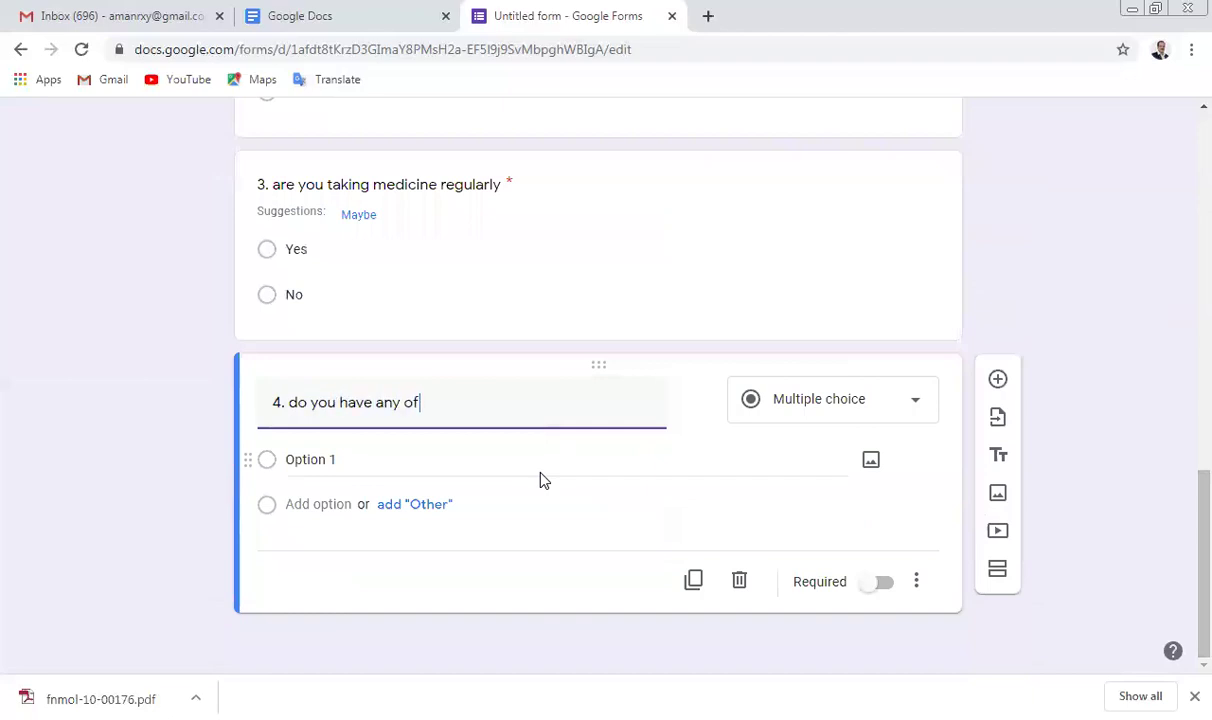
{"action": "type", "text": " the following s"}
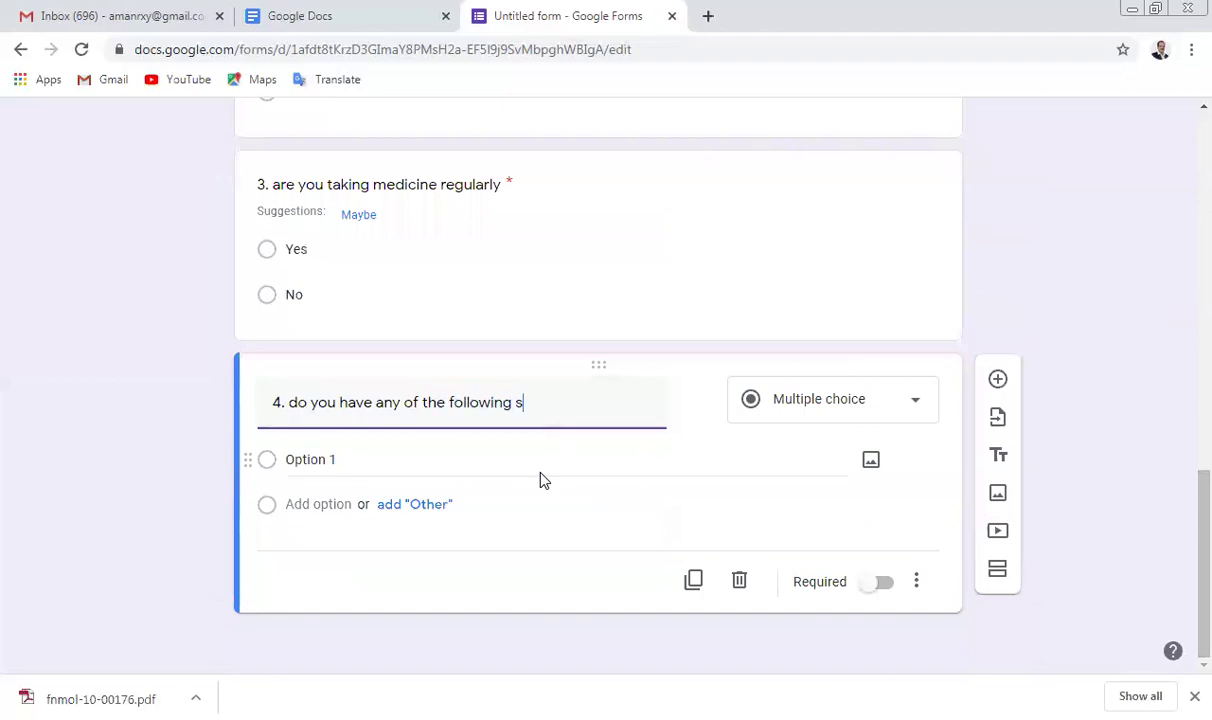
{"action": "type", "text": "ymptoms"}
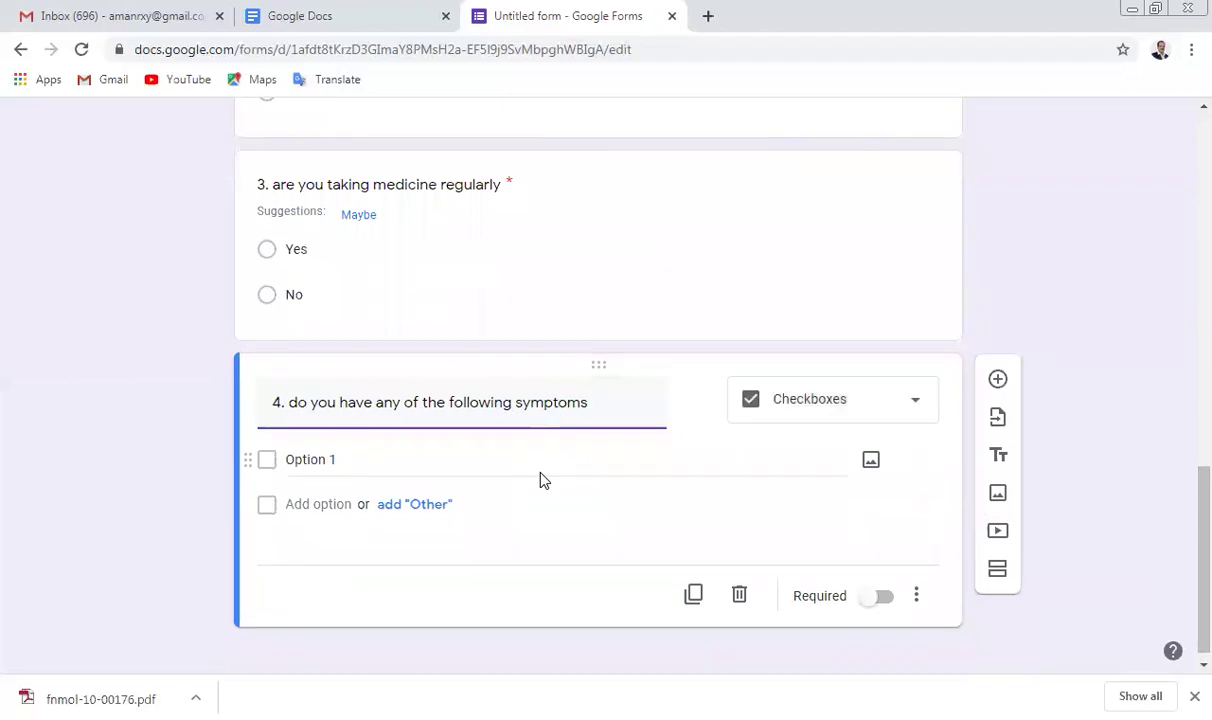
{"action": "left_click", "coordinate": [906, 411]}
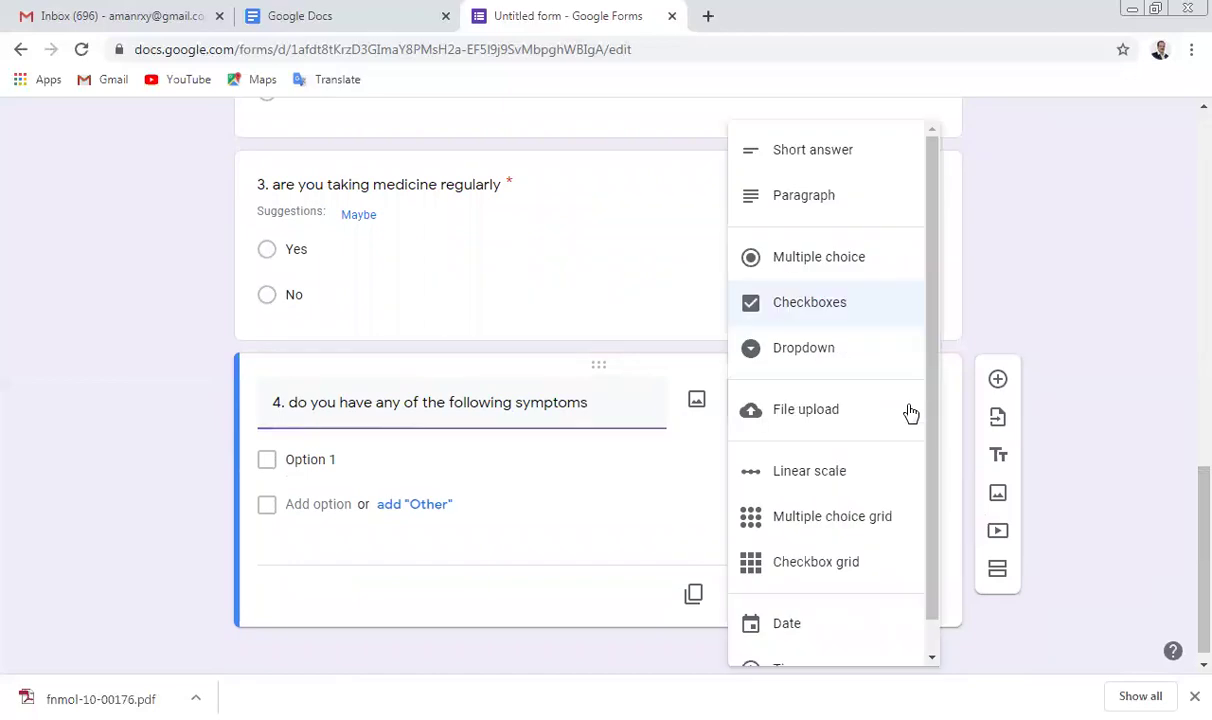
{"action": "left_click", "coordinate": [848, 264]}
Step: Give the symptoms question the options polyurea and polyphagia, and make it required
{"action": "left_click", "coordinate": [322, 459]}
{"action": "type", "text": "po"}
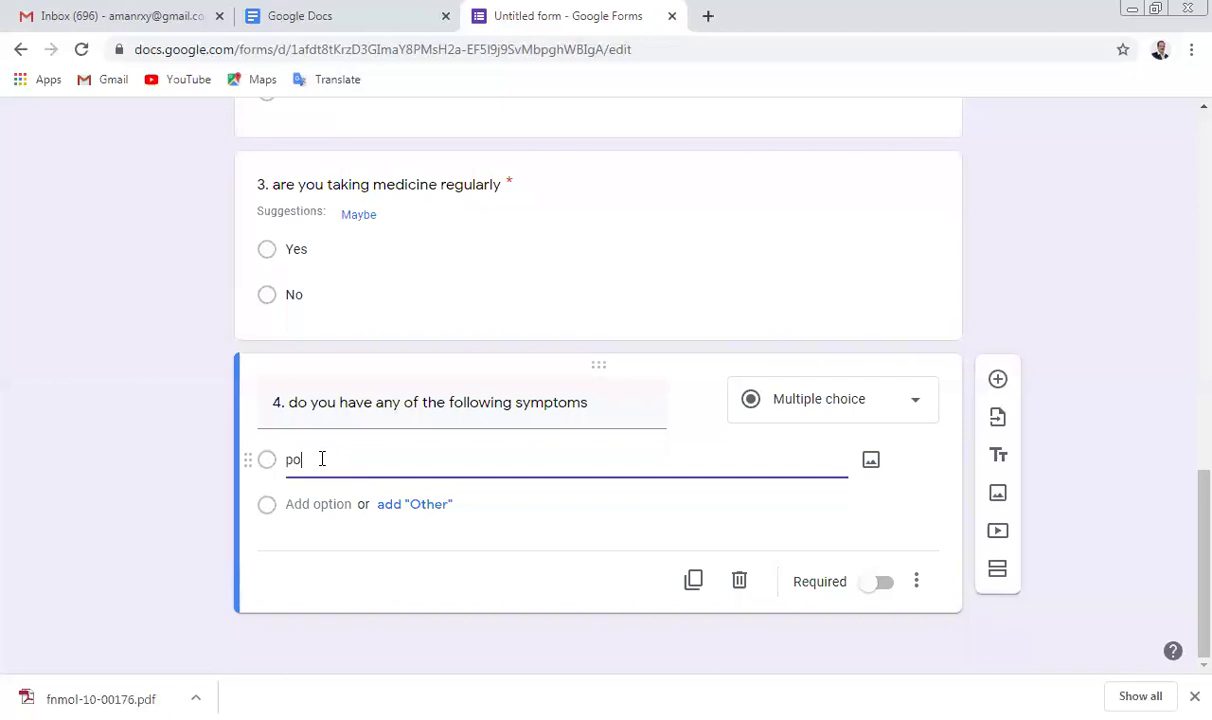
{"action": "type", "text": "lyurea"}
{"action": "left_click", "coordinate": [329, 503]}
{"action": "type", "text": "polyp"}
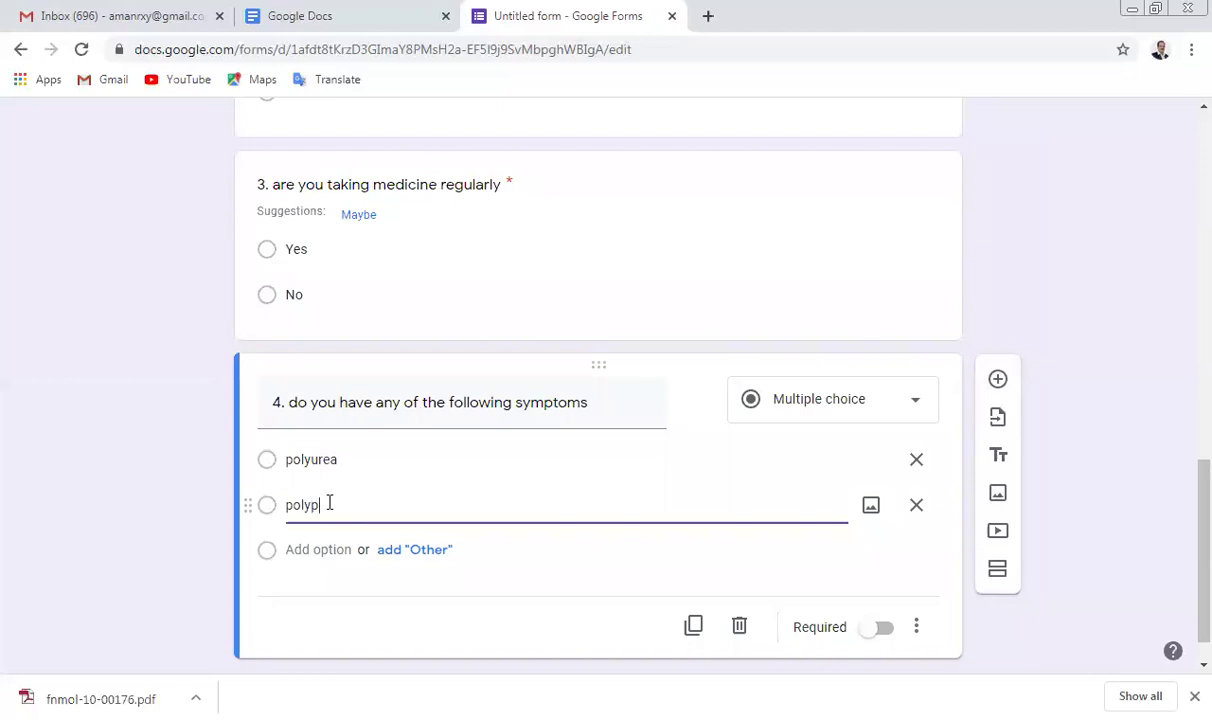
{"action": "type", "text": "hagia"}
{"action": "left_click", "coordinate": [885, 630]}
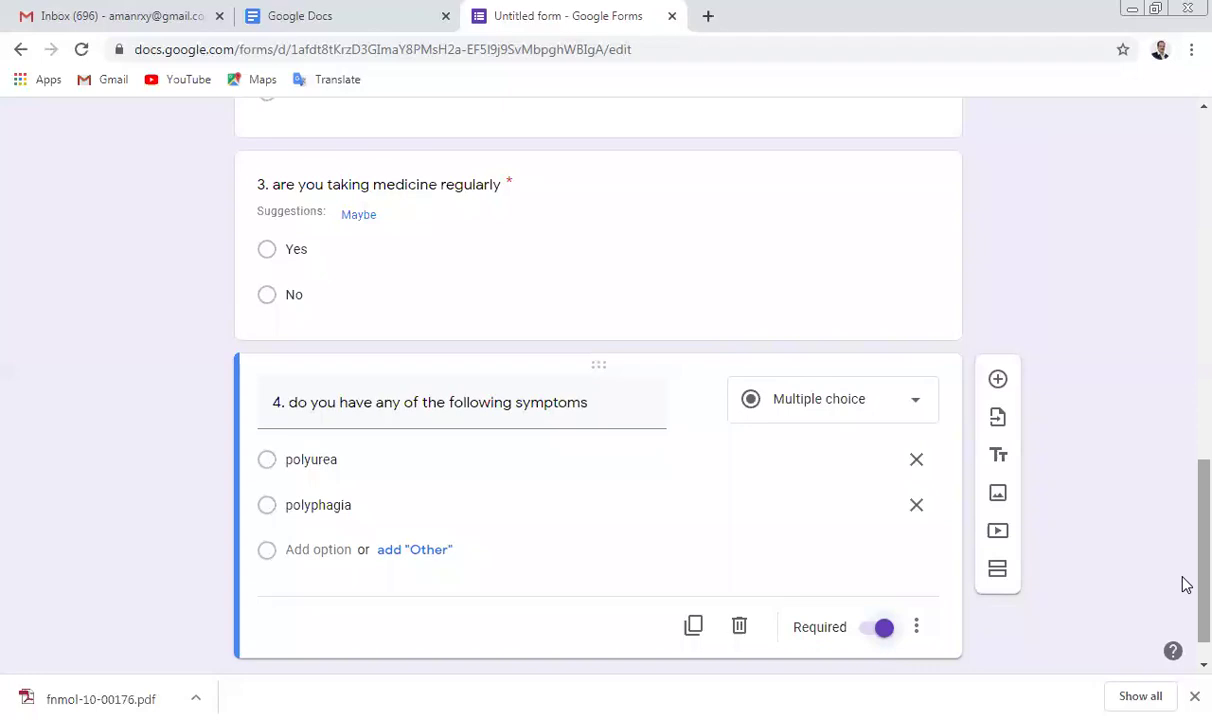
Step: Preview the survey, review all its fields and questions down to the submit area, and close the preview
{"action": "left_click_drag", "start_coordinate": [1186, 585], "coordinate": [1186, 202]}
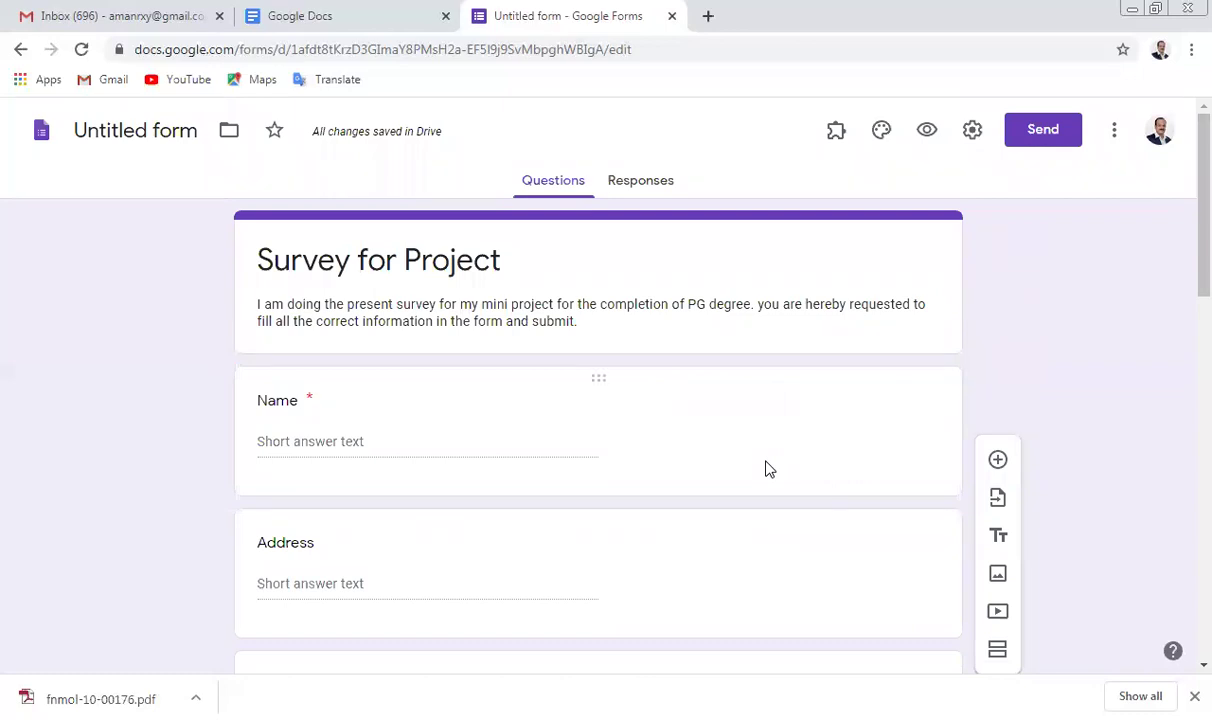
{"action": "left_click", "coordinate": [928, 131]}
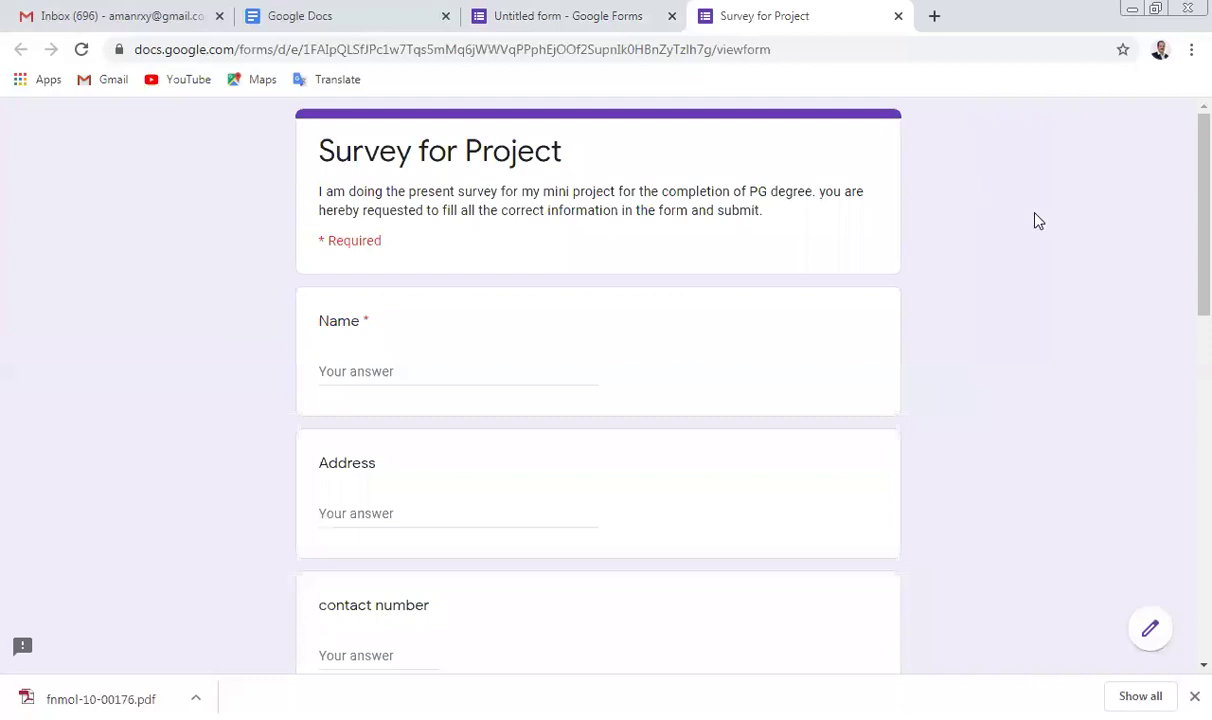
{"action": "scroll", "coordinate": [1184, 195], "scroll_direction": "down", "scroll_amount": 2}
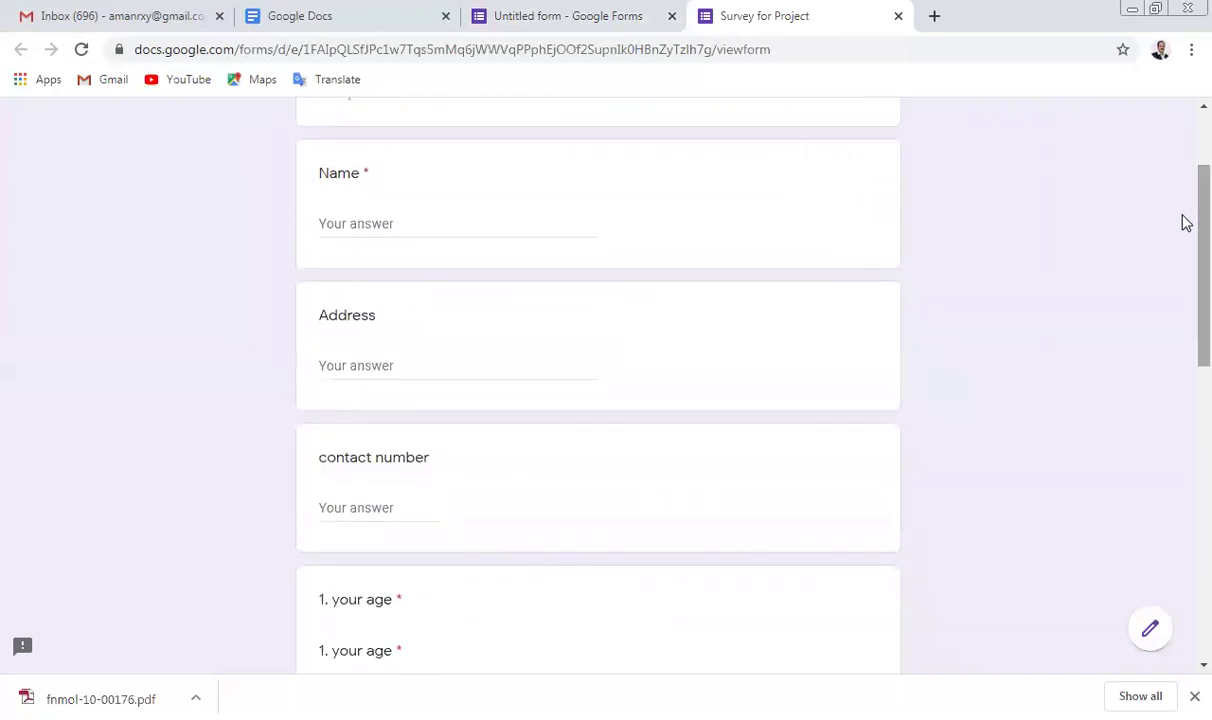
{"action": "scroll", "coordinate": [1184, 260], "scroll_direction": "down", "scroll_amount": 3}
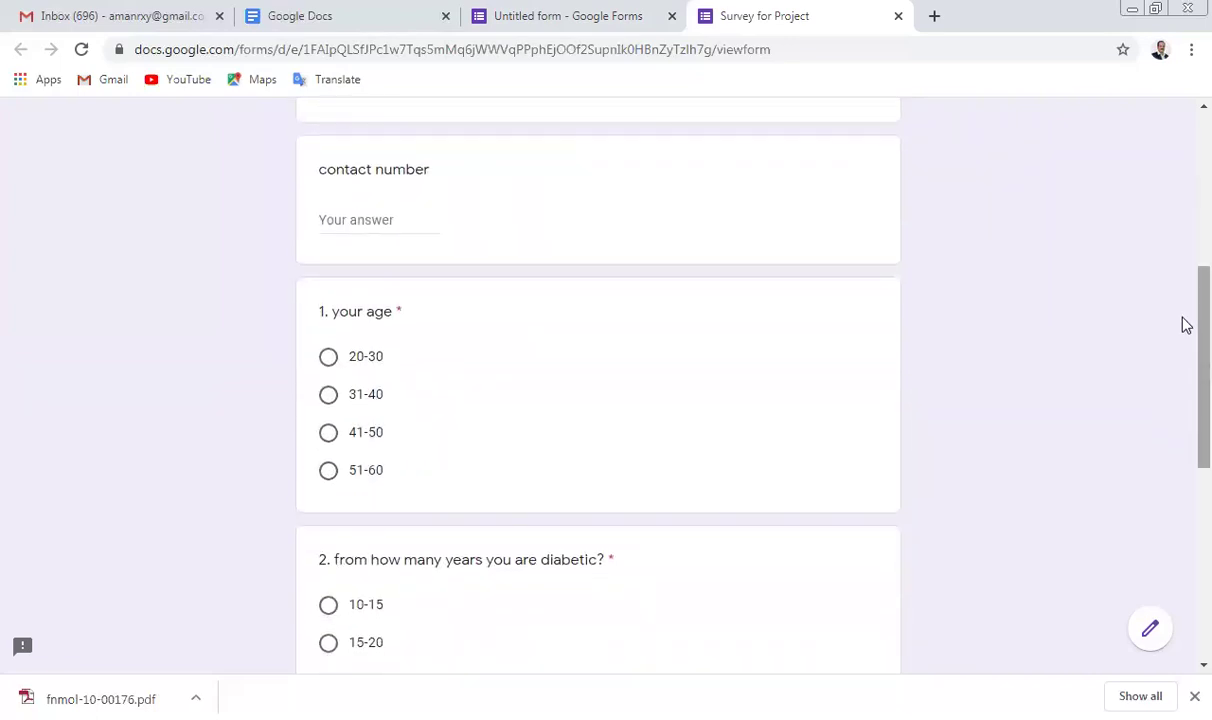
{"action": "scroll", "coordinate": [1184, 360], "scroll_direction": "down", "scroll_amount": 2}
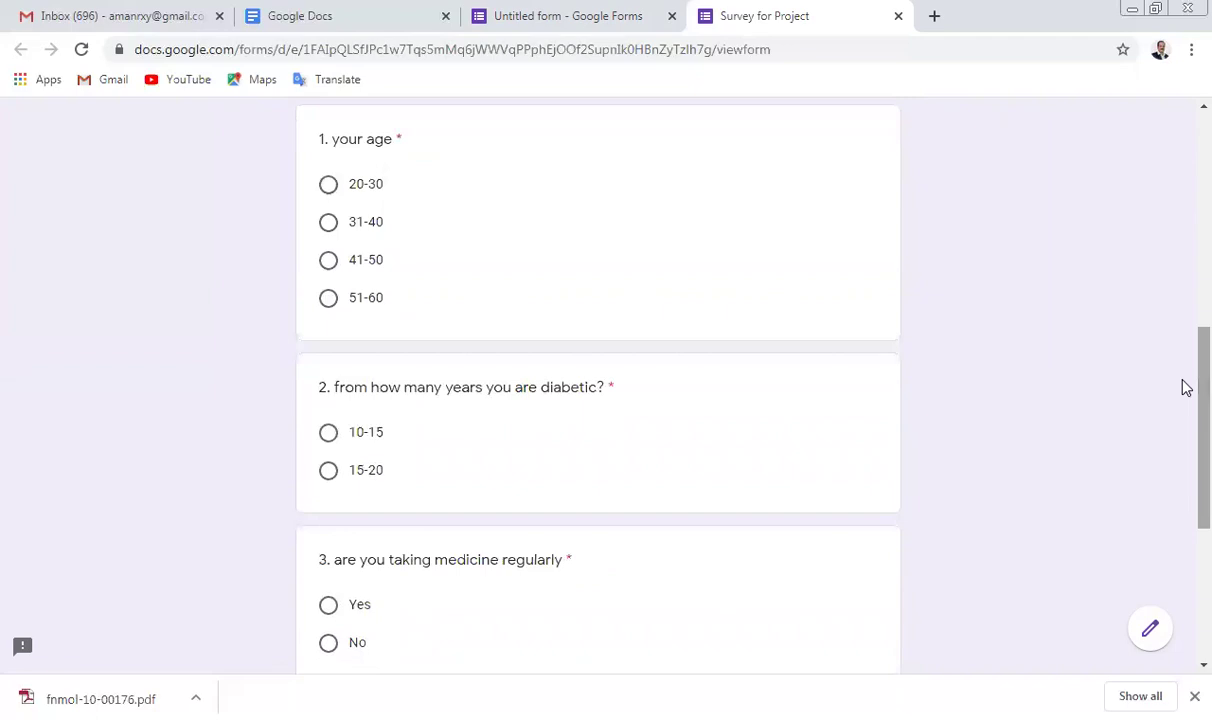
{"action": "scroll", "coordinate": [1183, 420], "scroll_direction": "down", "scroll_amount": 2}
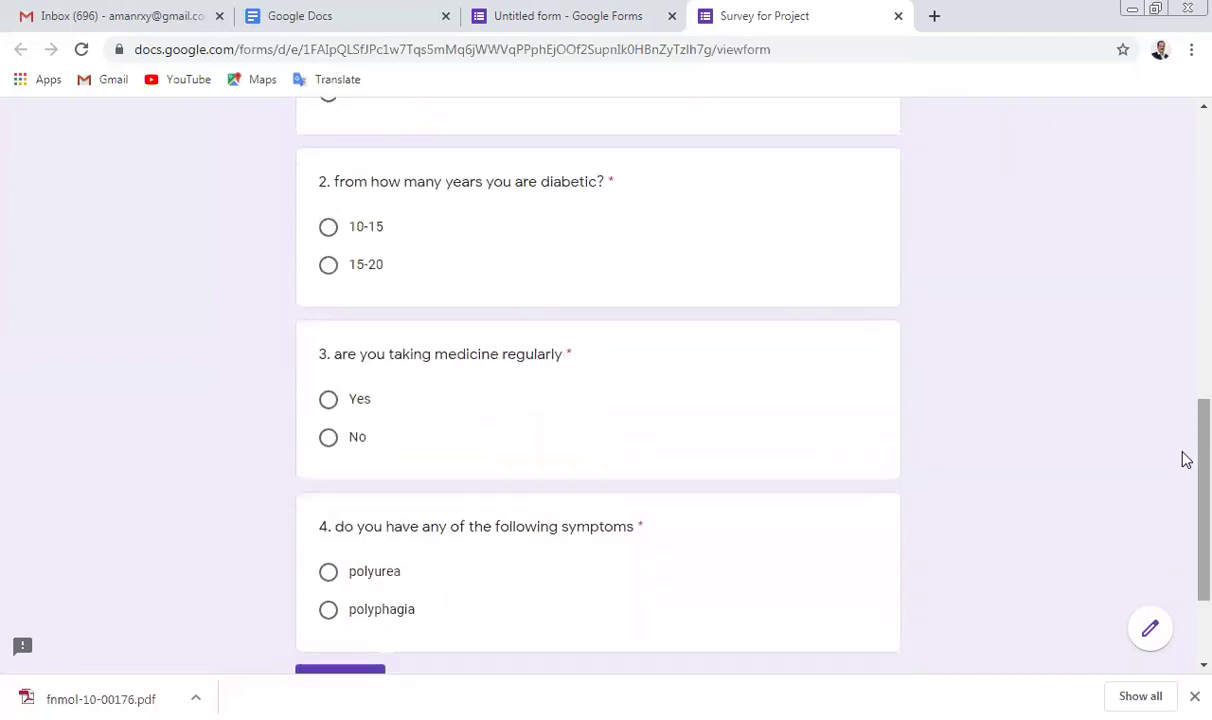
{"action": "scroll", "coordinate": [1184, 490], "scroll_direction": "down", "scroll_amount": 2}
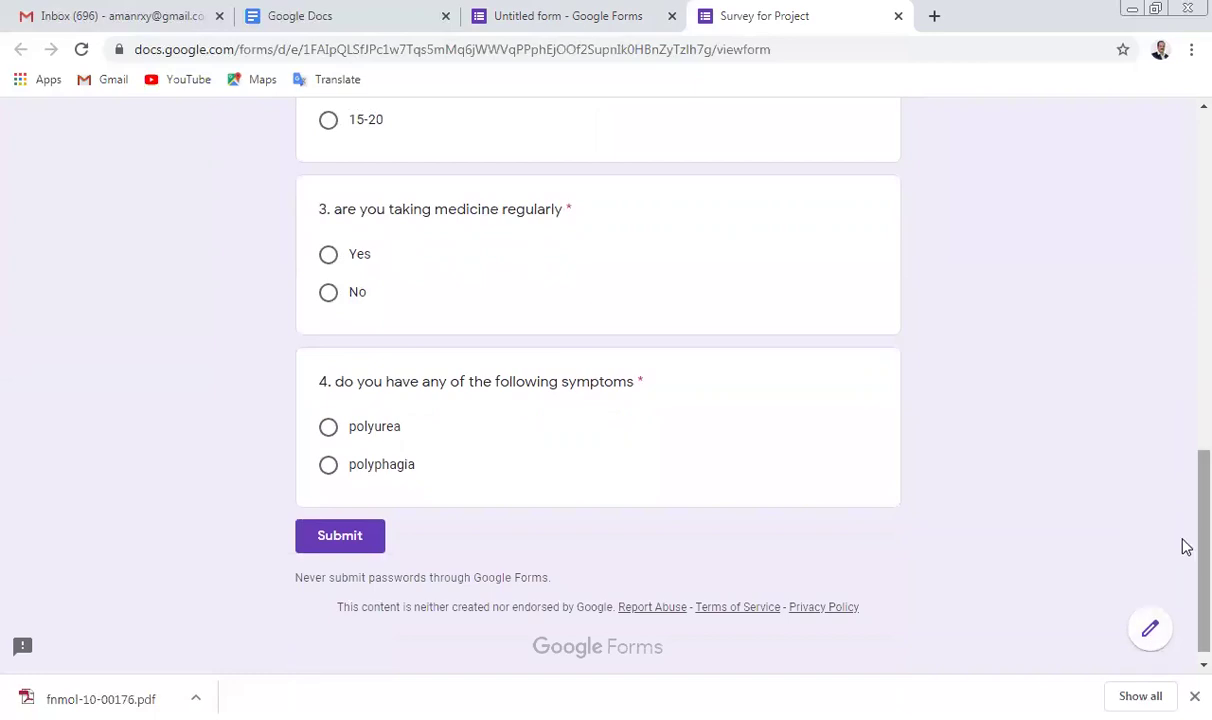
{"action": "scroll", "coordinate": [1184, 510], "scroll_direction": "up", "scroll_amount": 2}
{"action": "scroll", "coordinate": [1184, 488], "scroll_direction": "up", "scroll_amount": 8}
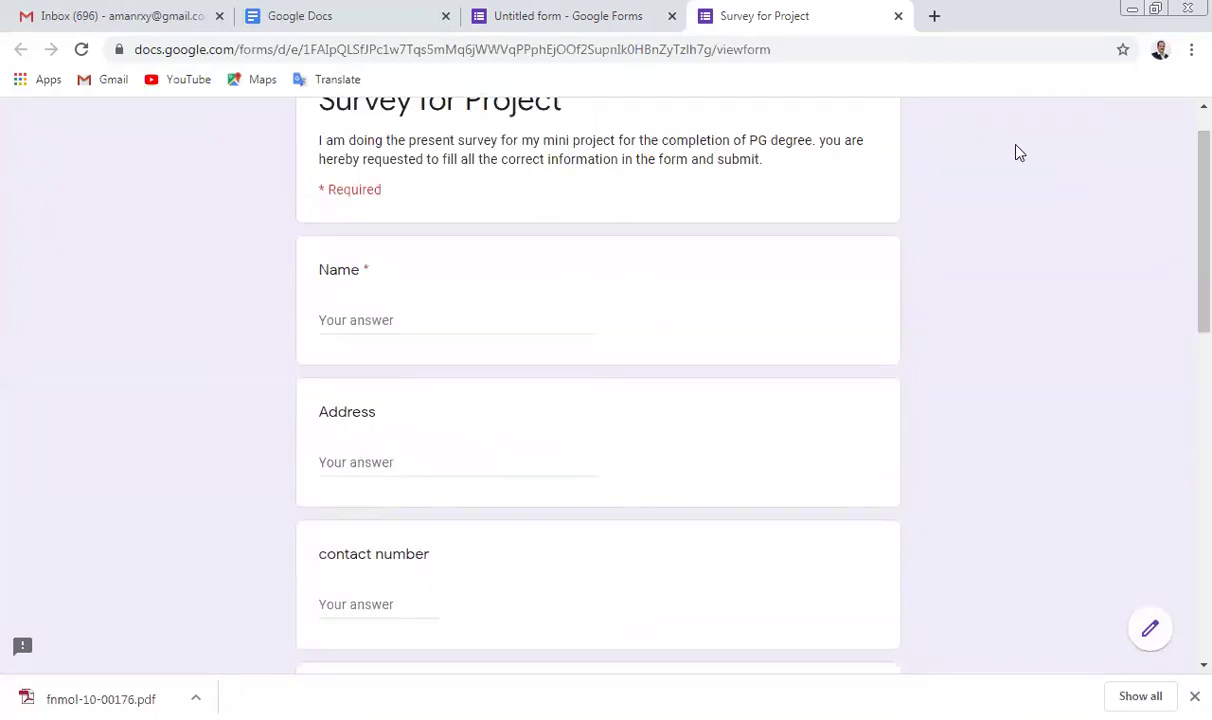
{"action": "key", "text": "ctrl+w"}
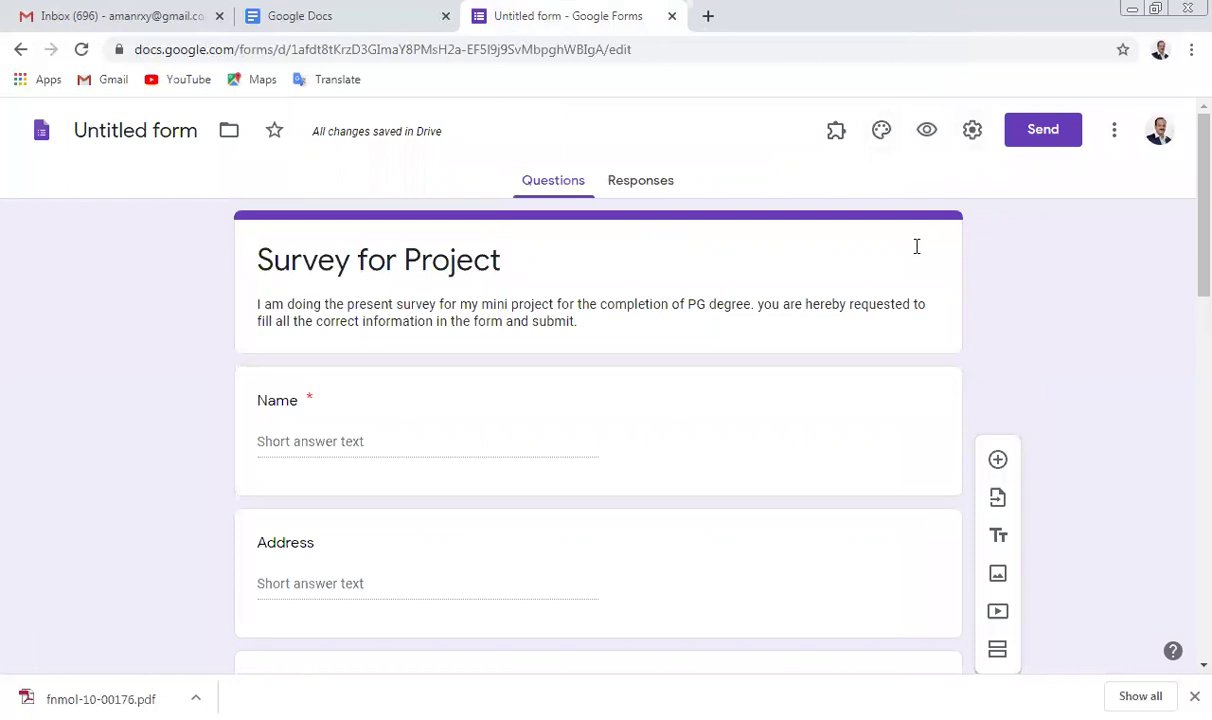
Step: Copy the form's shortened sharing link and close the send dialog
{"action": "left_click", "coordinate": [1046, 131]}
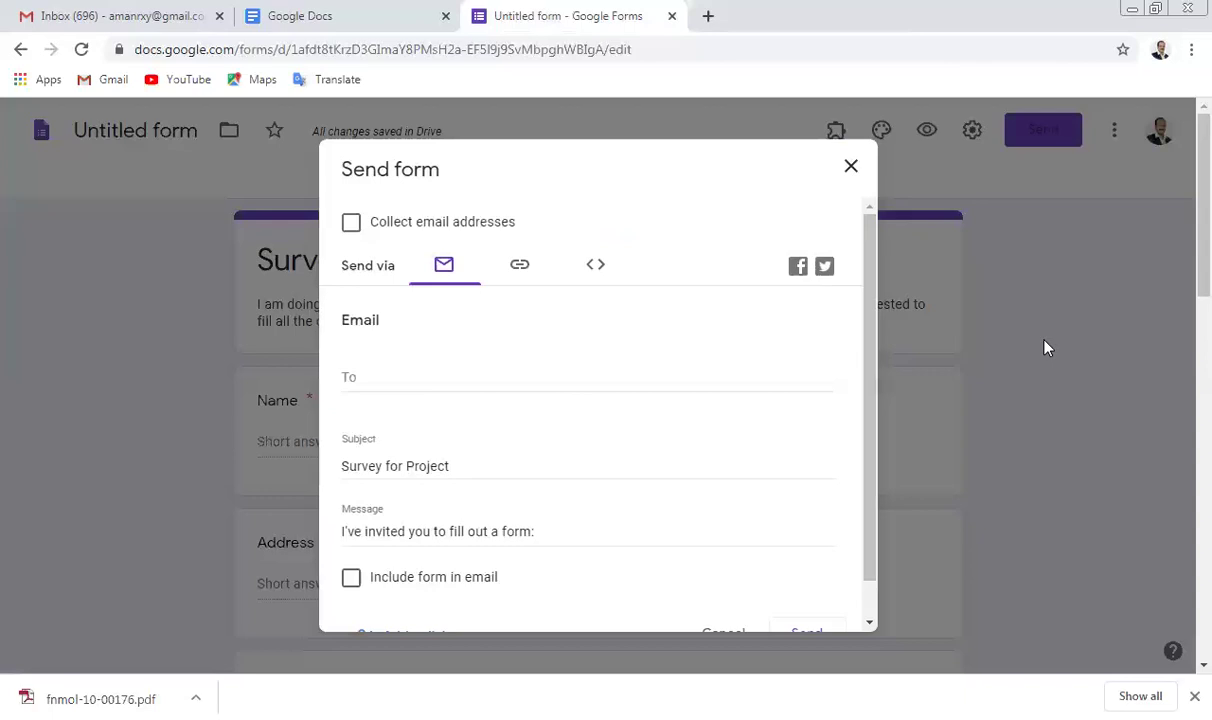
{"action": "left_click", "coordinate": [520, 268]}
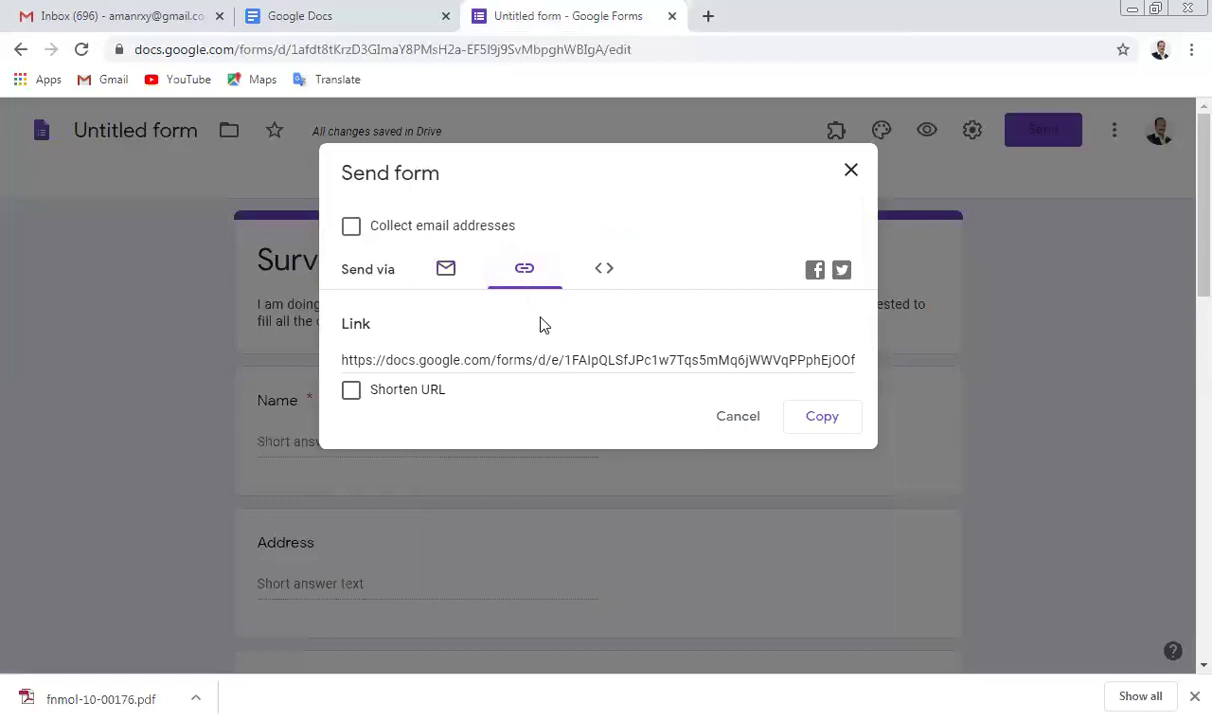
{"action": "left_click", "coordinate": [351, 391]}
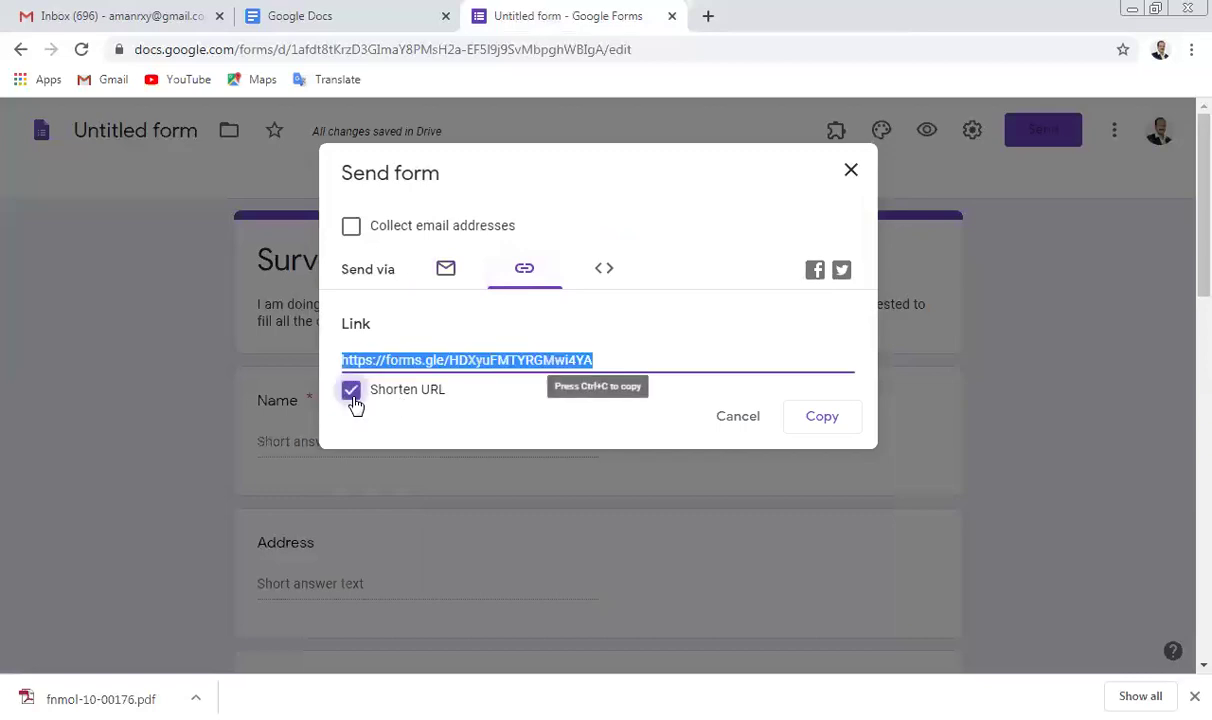
{"action": "left_click", "coordinate": [822, 417]}
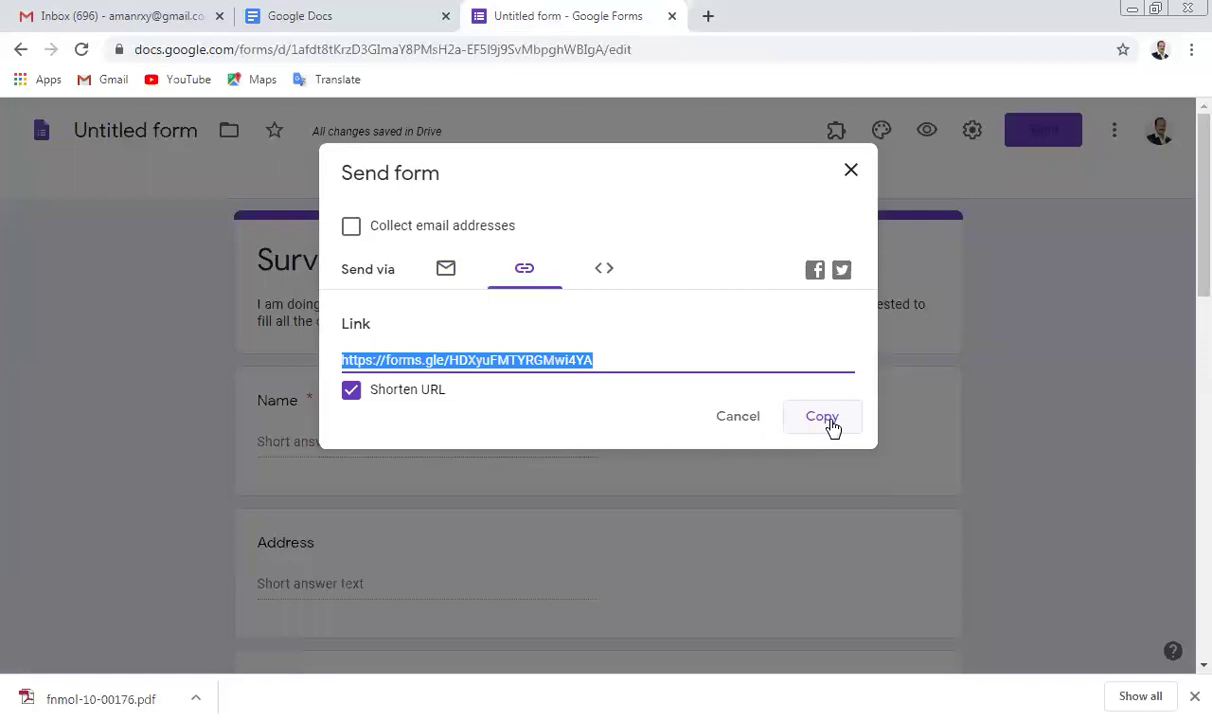
{"action": "left_click", "coordinate": [851, 173]}
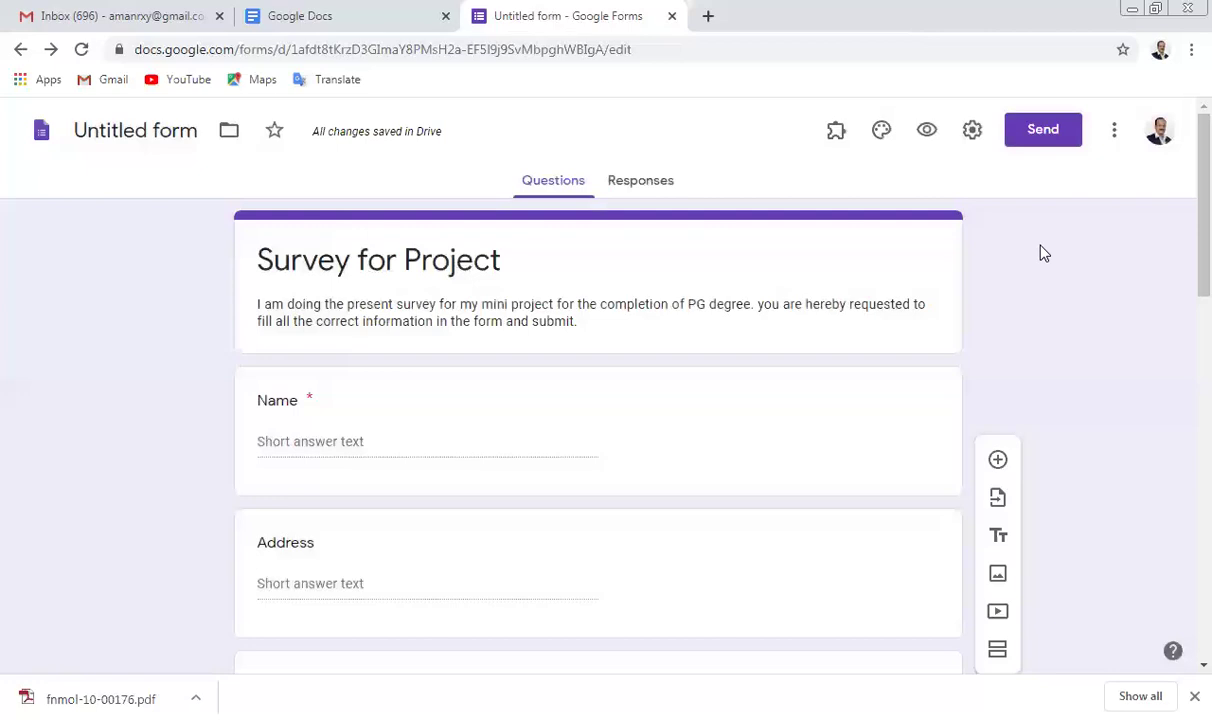
Step: Check the form's responses and return to its questions
{"action": "left_click", "coordinate": [653, 186]}
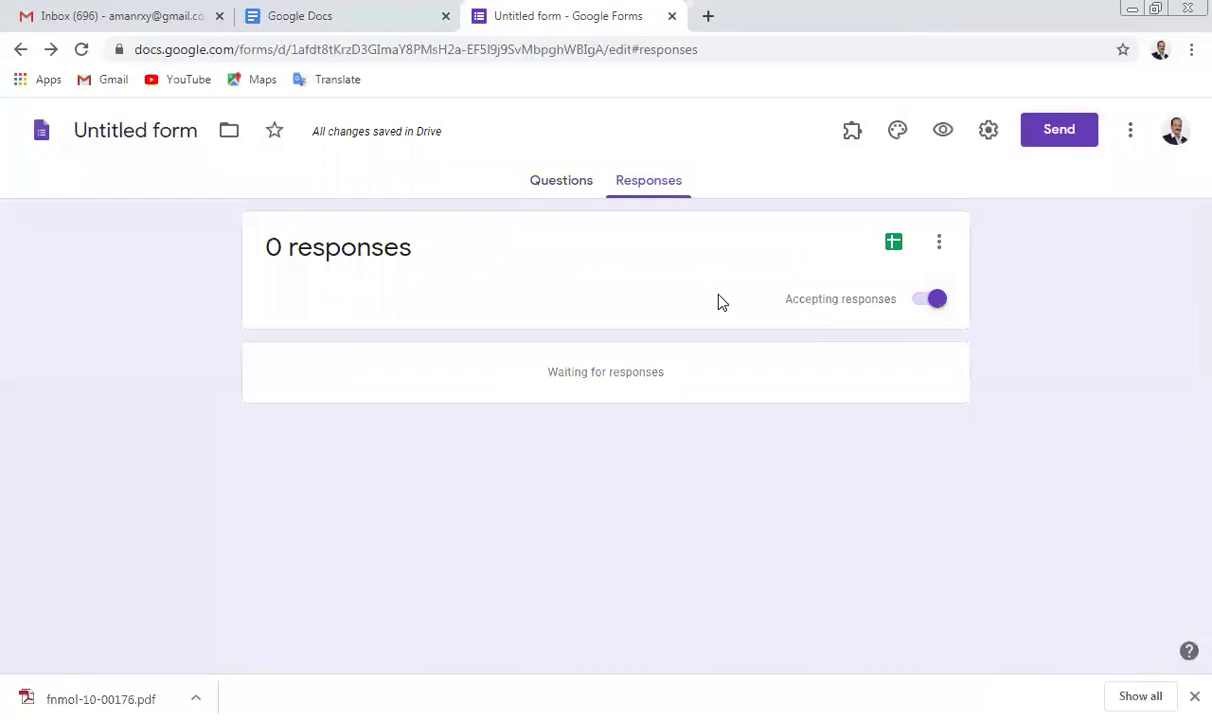
{"action": "left_click", "coordinate": [569, 184]}
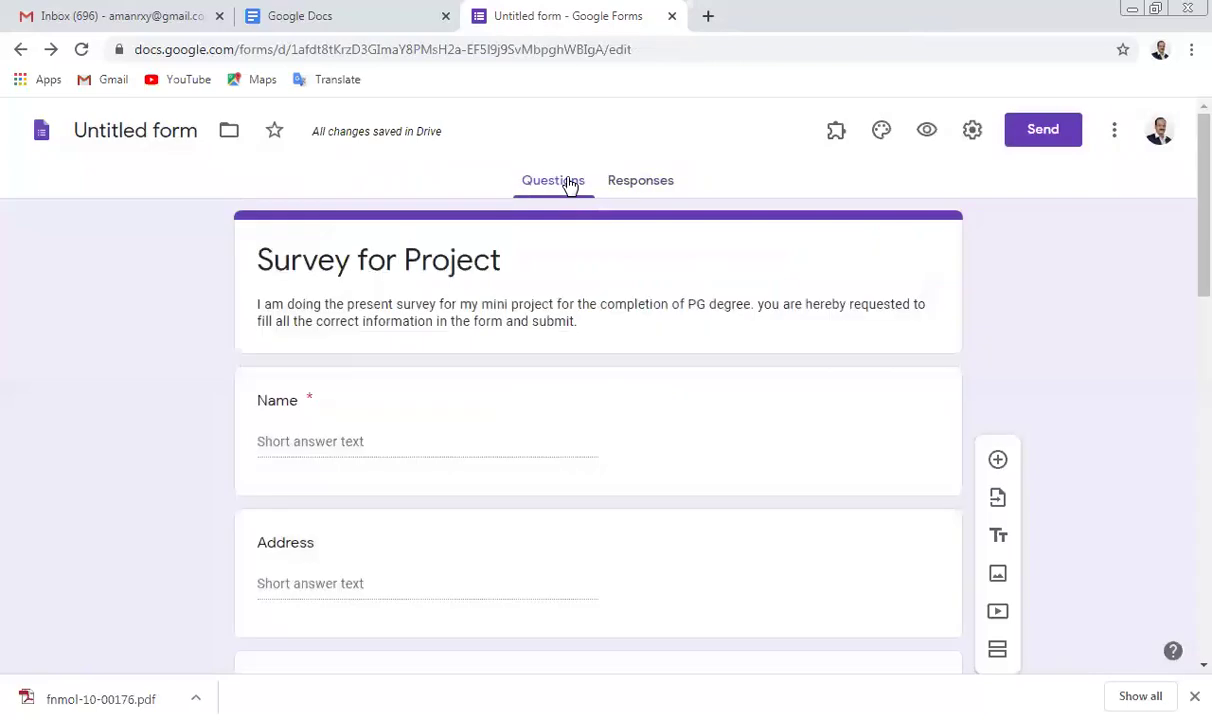